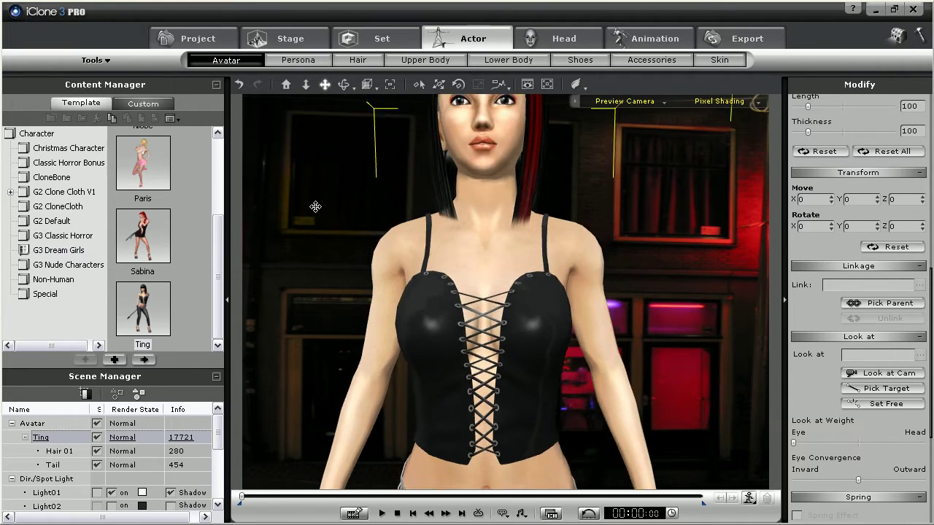
- Play the scene briefly to preview the avatar, then return the timeline to the first frame
{"action": "key", "text": "space"}
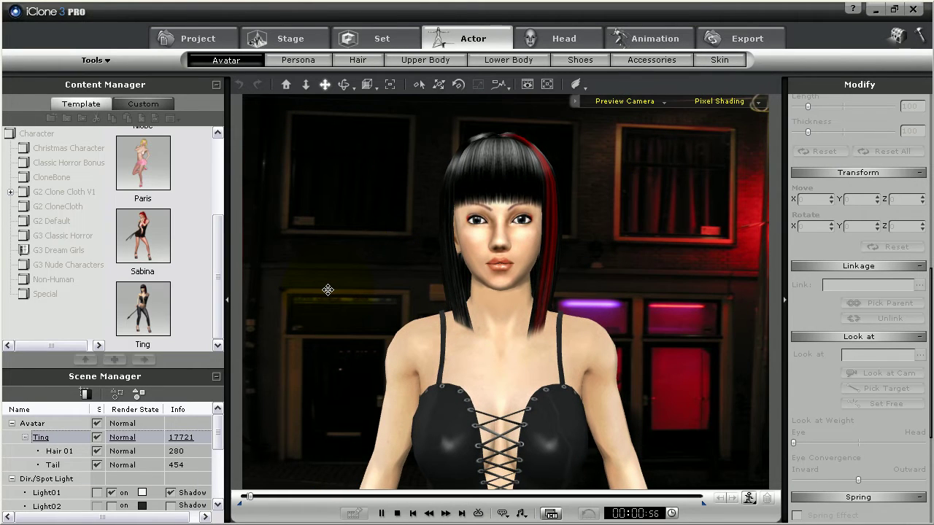
{"action": "key", "text": "space"}
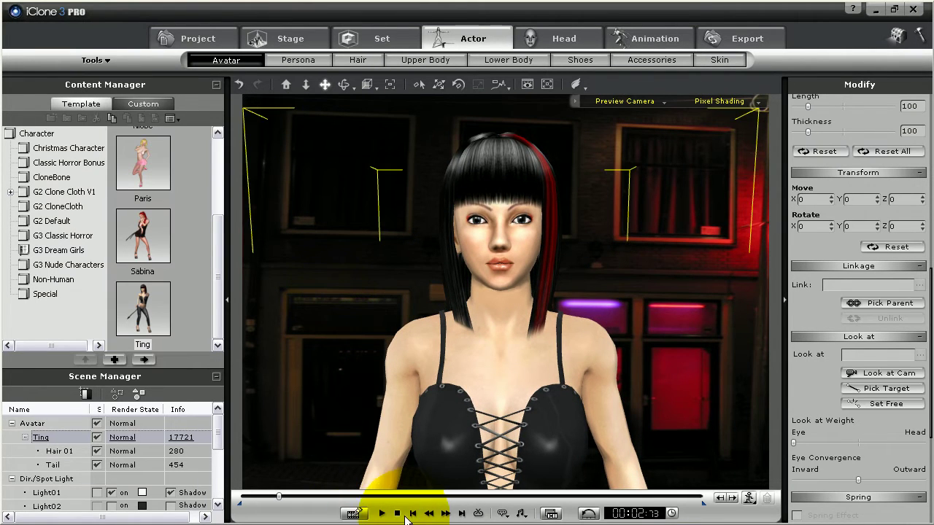
{"action": "left_click", "coordinate": [412, 515]}
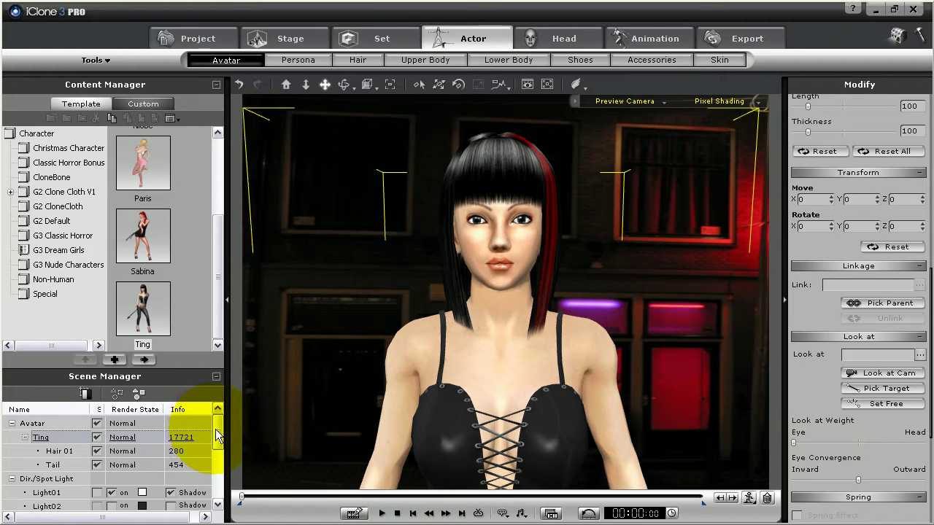
- Change the colour of directional light Light01 to a deep red
{"action": "left_click_drag", "start_coordinate": [217, 436], "coordinate": [217, 456]}
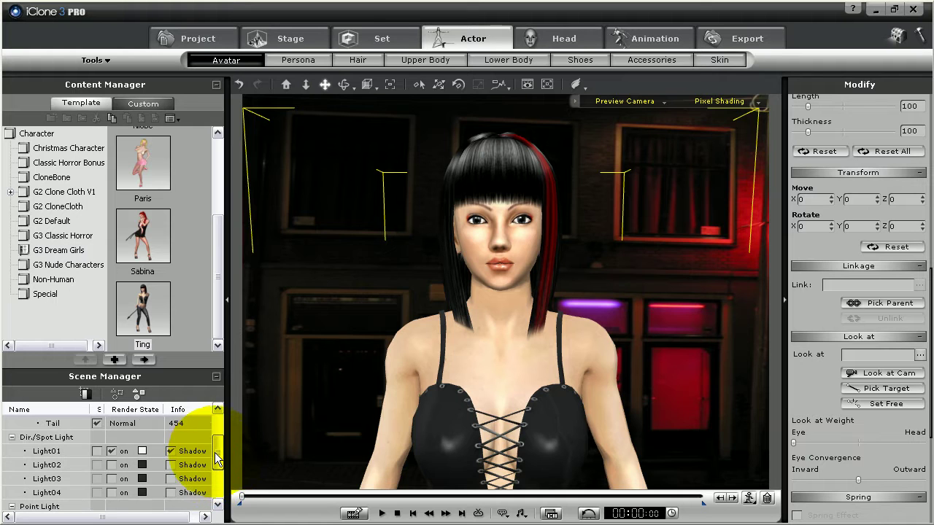
{"action": "left_click", "coordinate": [139, 452]}
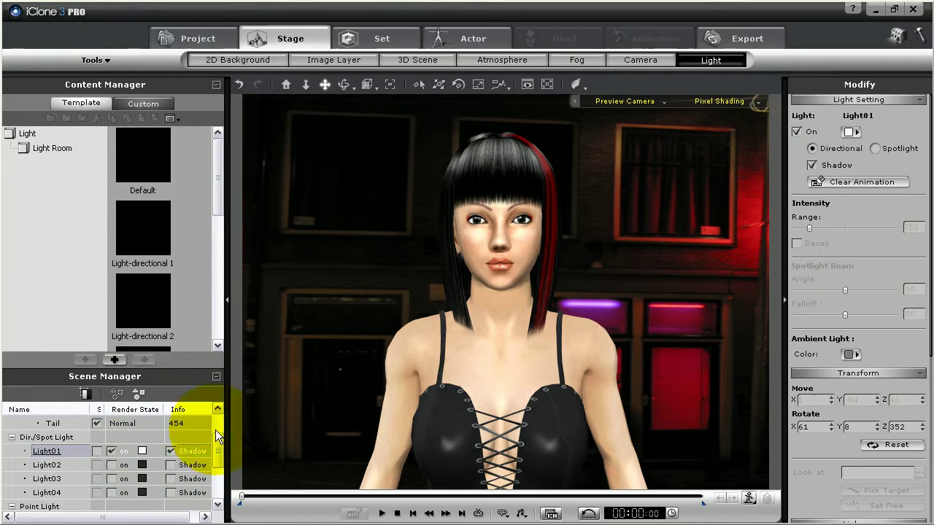
{"action": "left_click", "coordinate": [853, 132]}
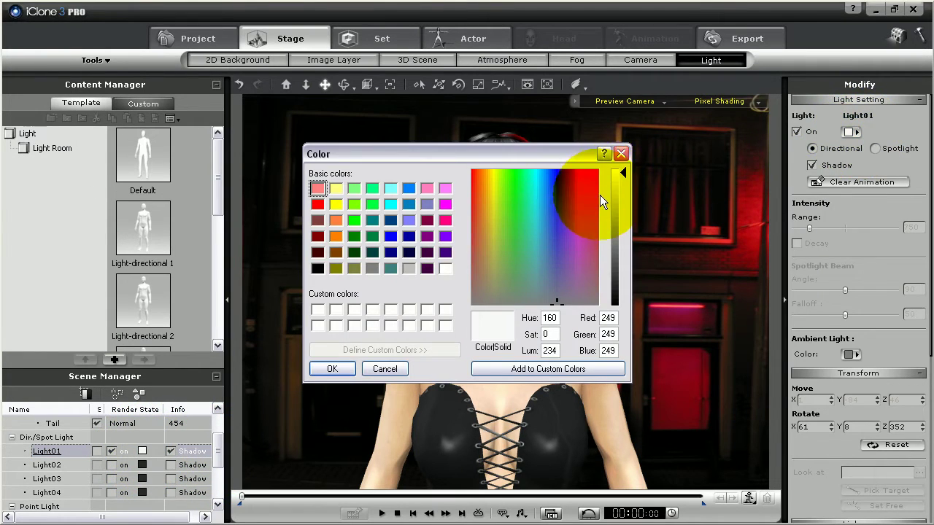
{"action": "left_click", "coordinate": [620, 251]}
{"action": "left_click_drag", "start_coordinate": [619, 260], "coordinate": [618, 244]}
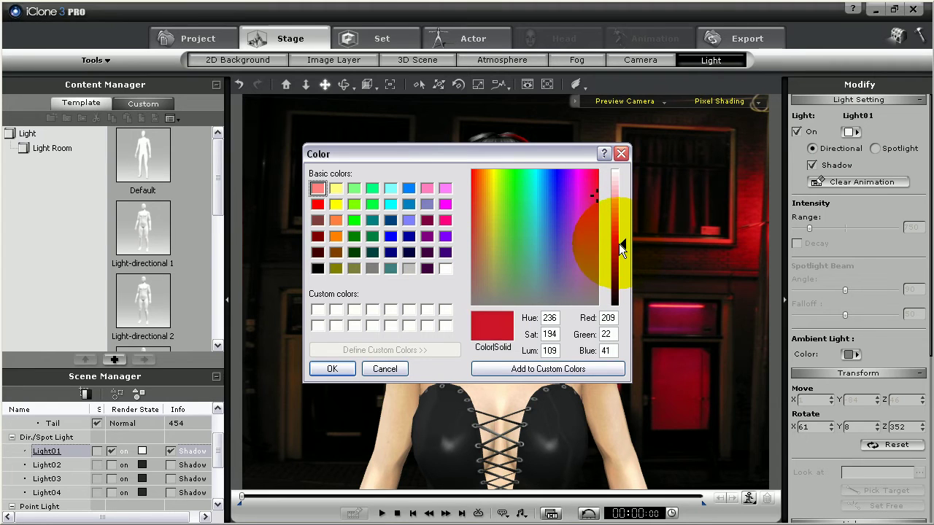
{"action": "left_click", "coordinate": [592, 174]}
{"action": "left_click", "coordinate": [623, 241]}
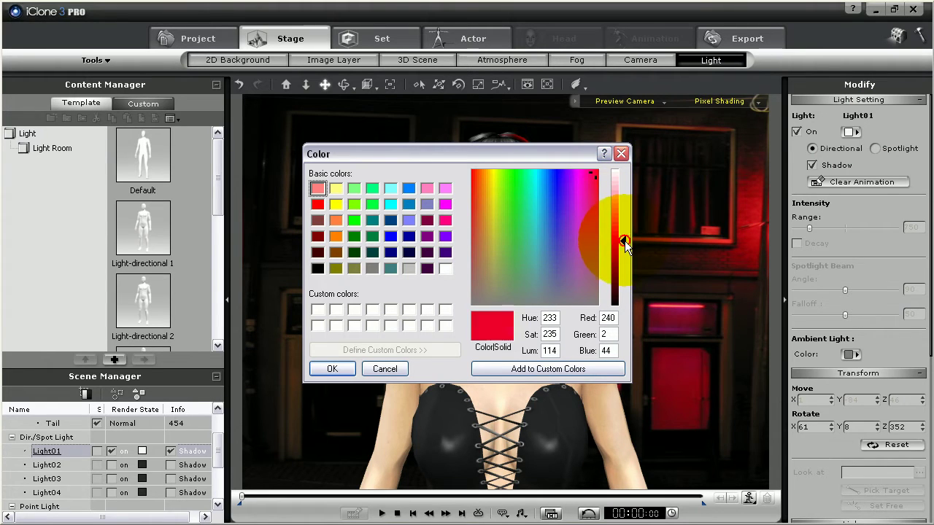
{"action": "left_click", "coordinate": [624, 249]}
{"action": "left_click", "coordinate": [332, 368]}
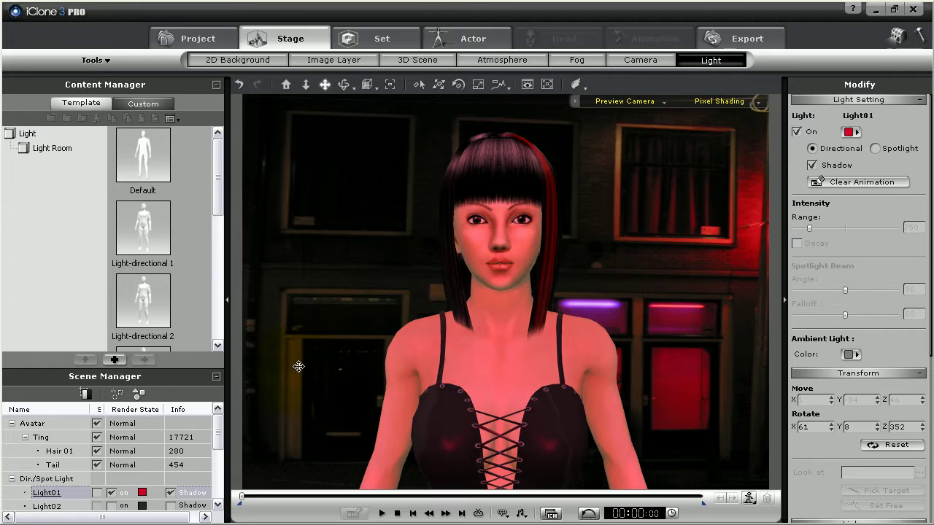
- Rotate Light01 to about X 62, Y 9, Z 67 and darken the ambient light colour to RGB 31, 31, 31
{"action": "left_click_drag", "start_coordinate": [218, 427], "coordinate": [221, 445]}
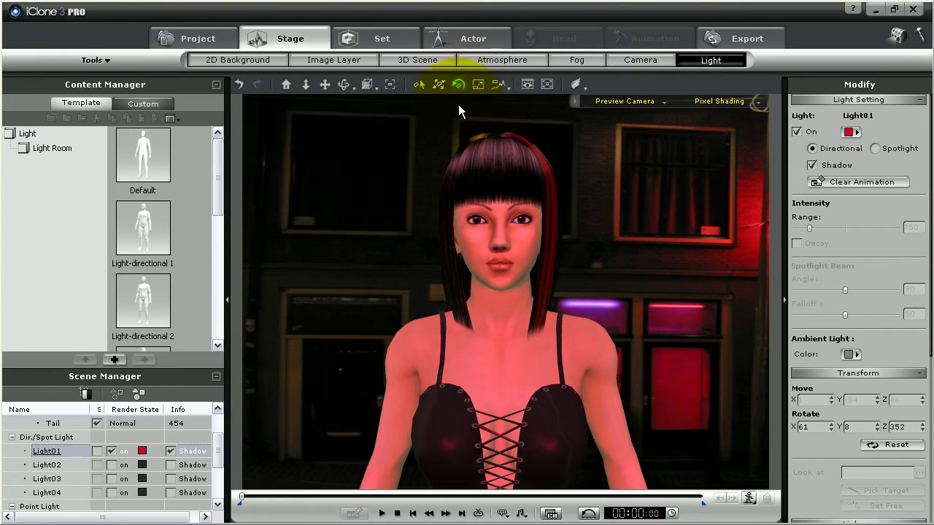
{"action": "left_click_drag", "start_coordinate": [293, 316], "coordinate": [402, 323]}
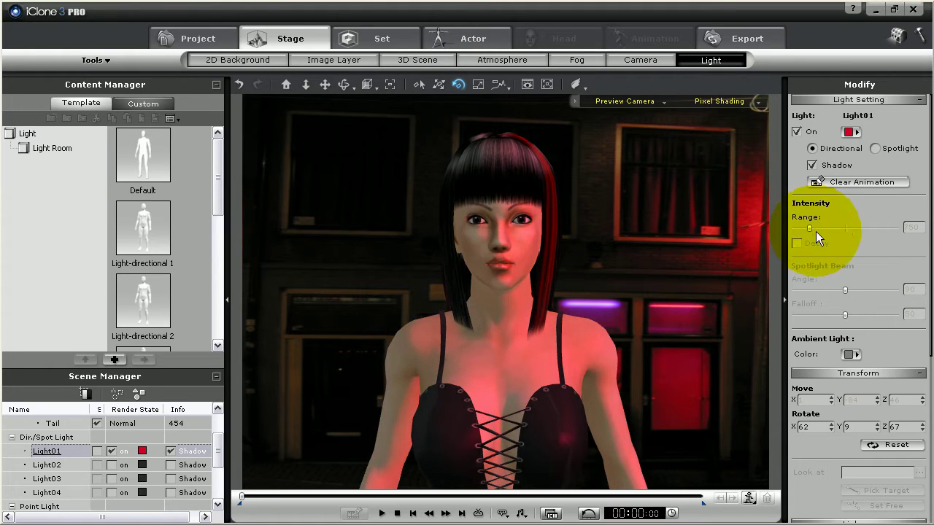
{"action": "left_click", "coordinate": [861, 360]}
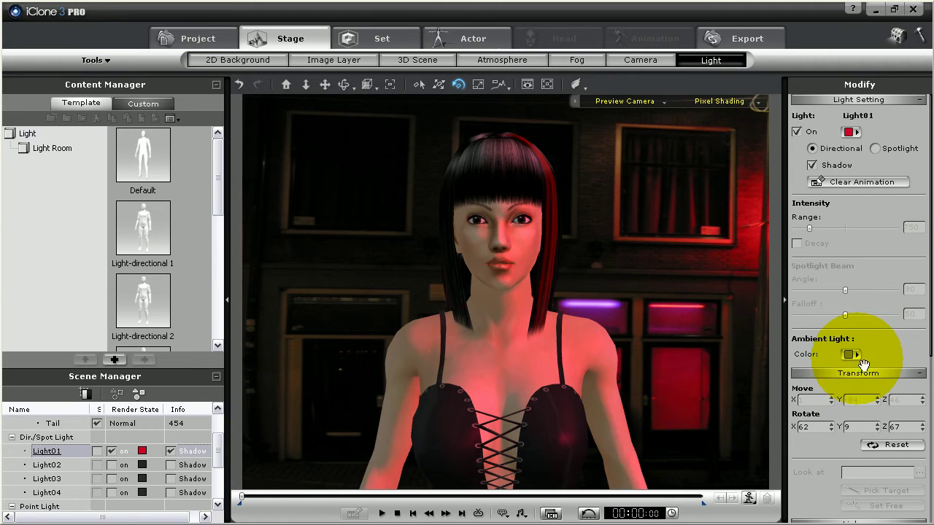
{"action": "left_click", "coordinate": [857, 355]}
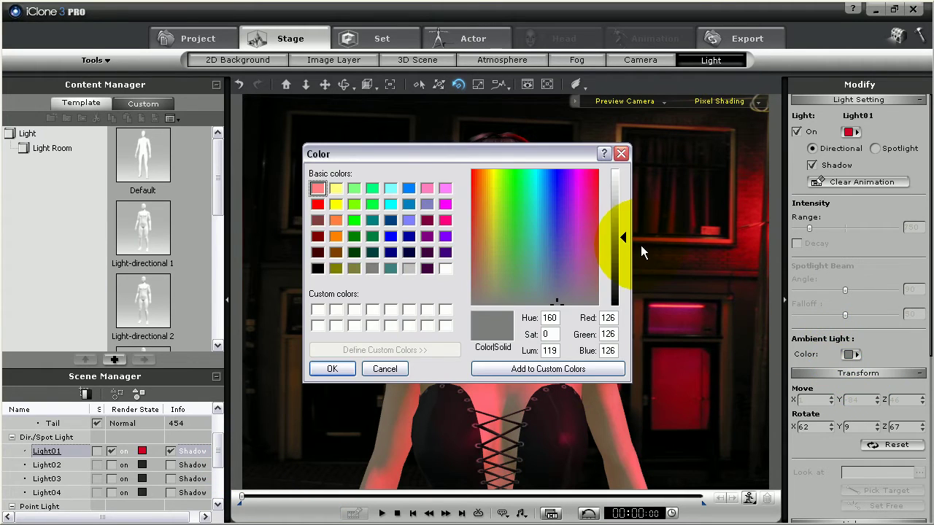
{"action": "left_click_drag", "start_coordinate": [642, 251], "coordinate": [626, 288]}
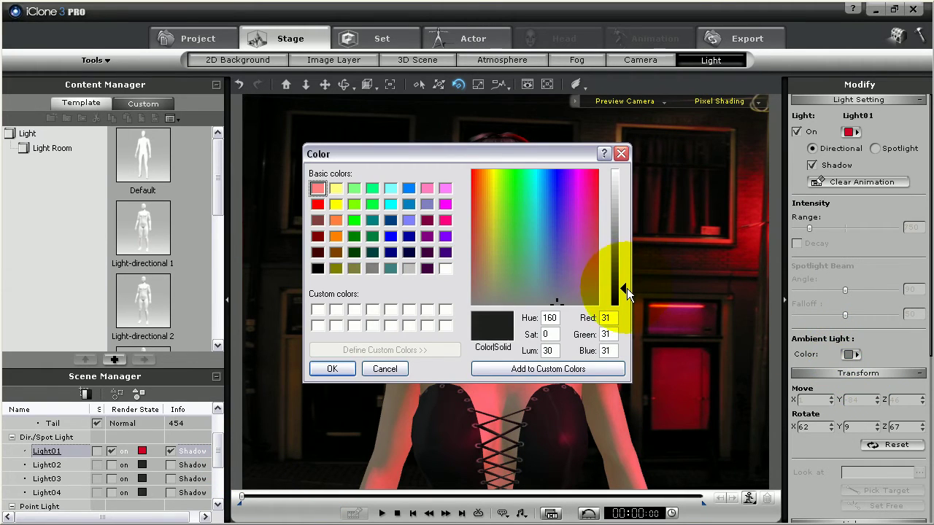
{"action": "left_click", "coordinate": [332, 369]}
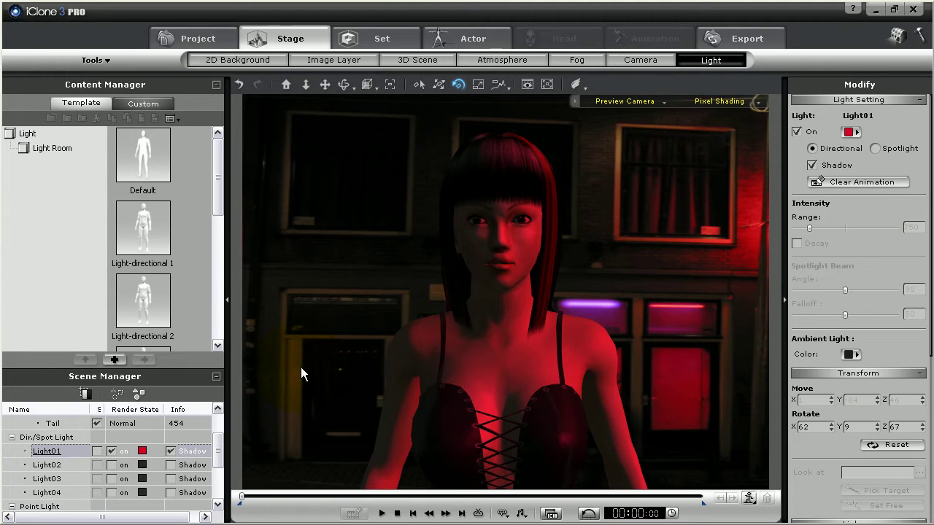
- Turn on Point Light 01 and set its colour to the dark red basic colour
{"action": "left_click_drag", "start_coordinate": [223, 431], "coordinate": [221, 489]}
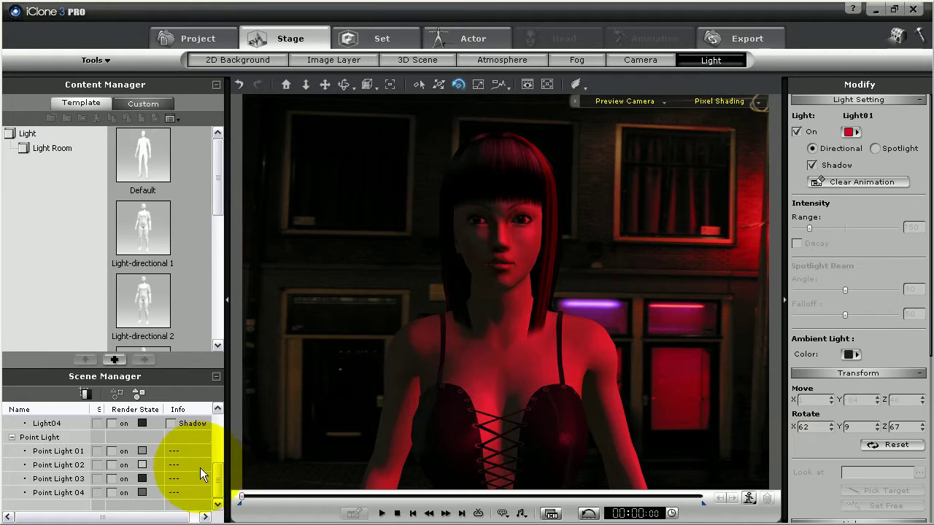
{"action": "left_click", "coordinate": [69, 451]}
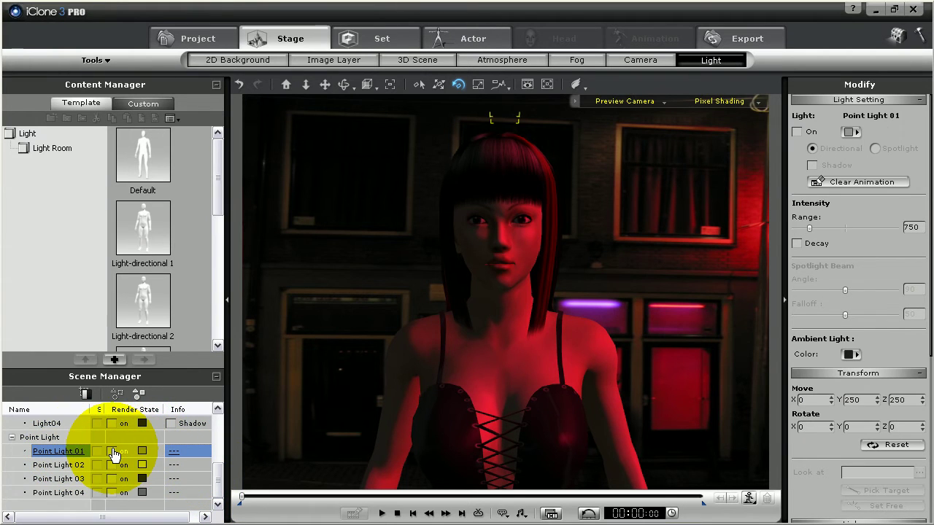
{"action": "left_click", "coordinate": [113, 451]}
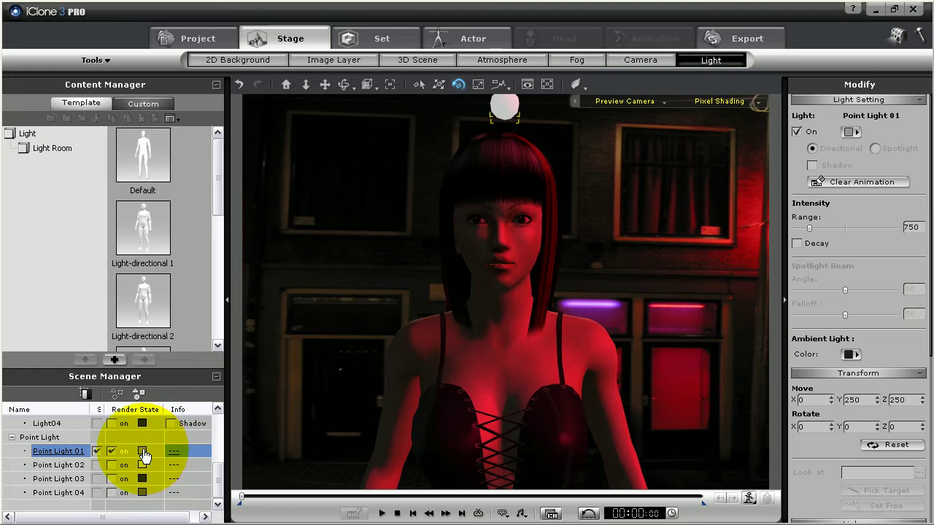
{"action": "left_click", "coordinate": [859, 131]}
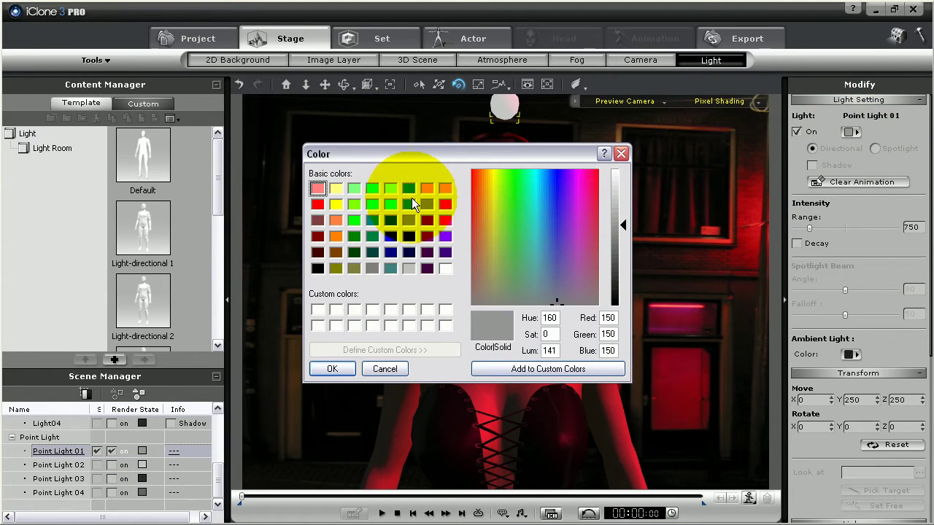
{"action": "left_click", "coordinate": [317, 235]}
{"action": "left_click", "coordinate": [332, 369]}
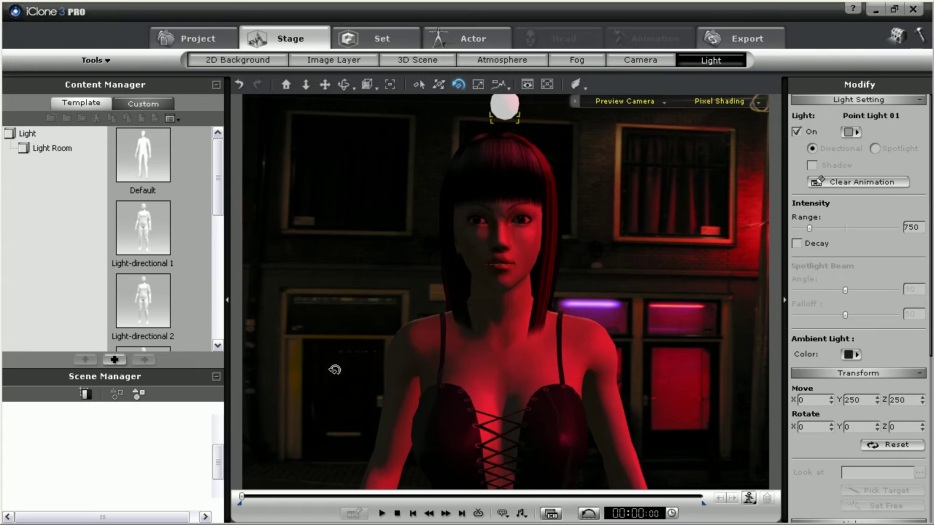
- Move Point Light 01 beside the avatar's head at about X -30, Y -62, Z 180, and set its range to 2465 with decay enabled
{"action": "left_click", "coordinate": [438, 84]}
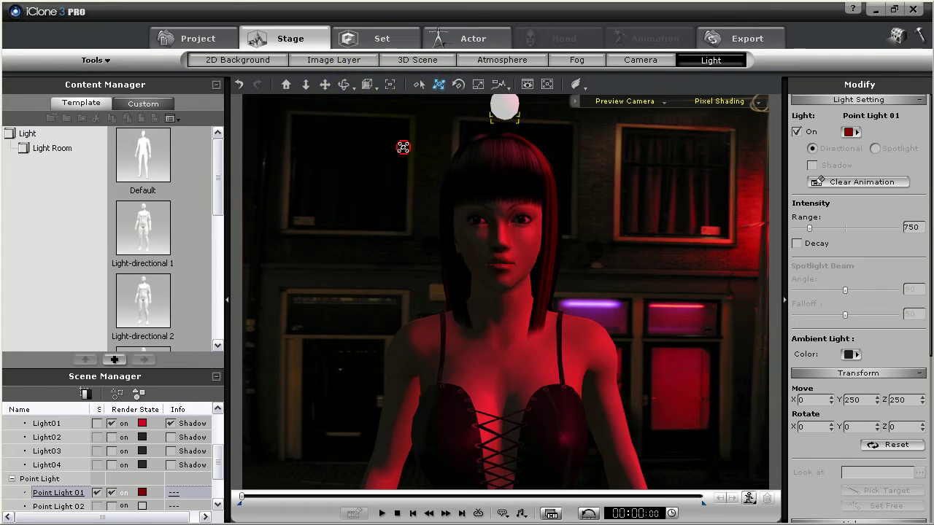
{"action": "left_click_drag", "start_coordinate": [410, 269], "coordinate": [406, 409]}
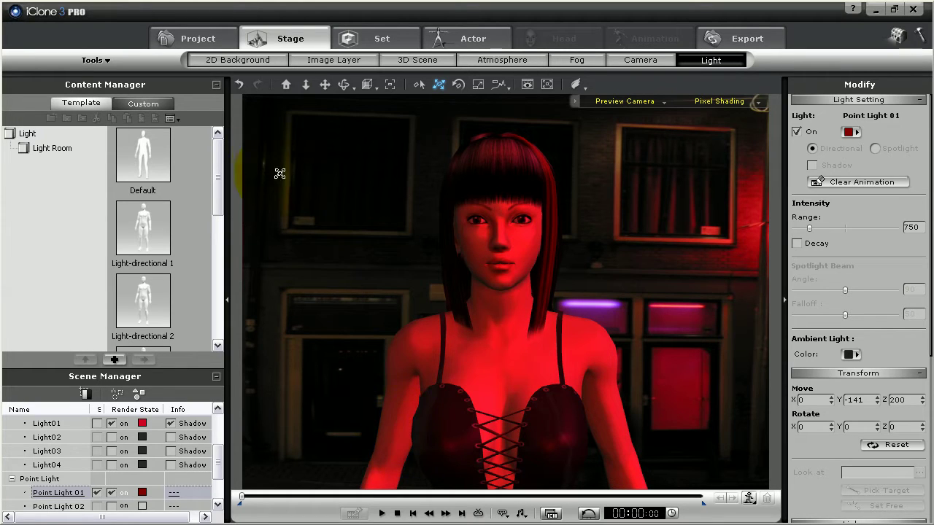
{"action": "left_click", "coordinate": [305, 85]}
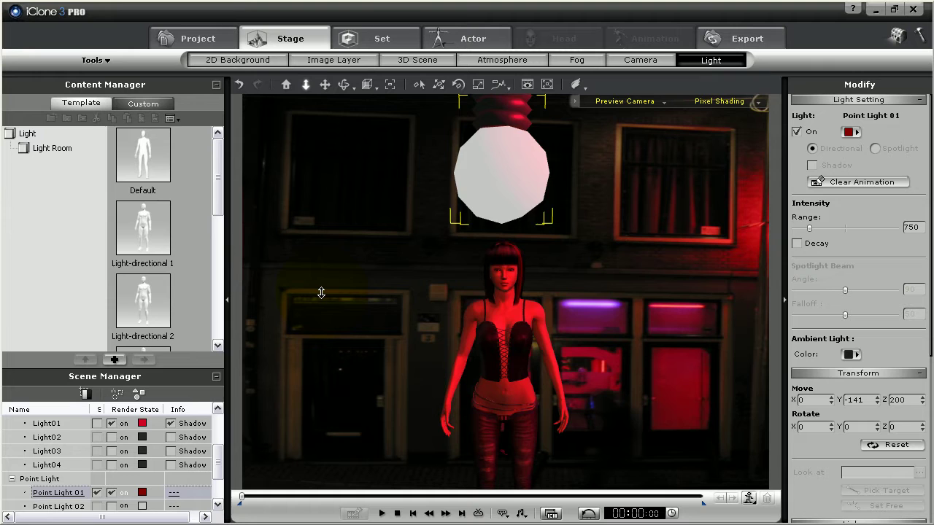
{"action": "left_click", "coordinate": [452, 139]}
{"action": "left_click", "coordinate": [439, 86]}
{"action": "left_click_drag", "start_coordinate": [463, 254], "coordinate": [448, 190]}
{"action": "scroll", "coordinate": [448, 190], "scroll_direction": "down", "scroll_amount": 4}
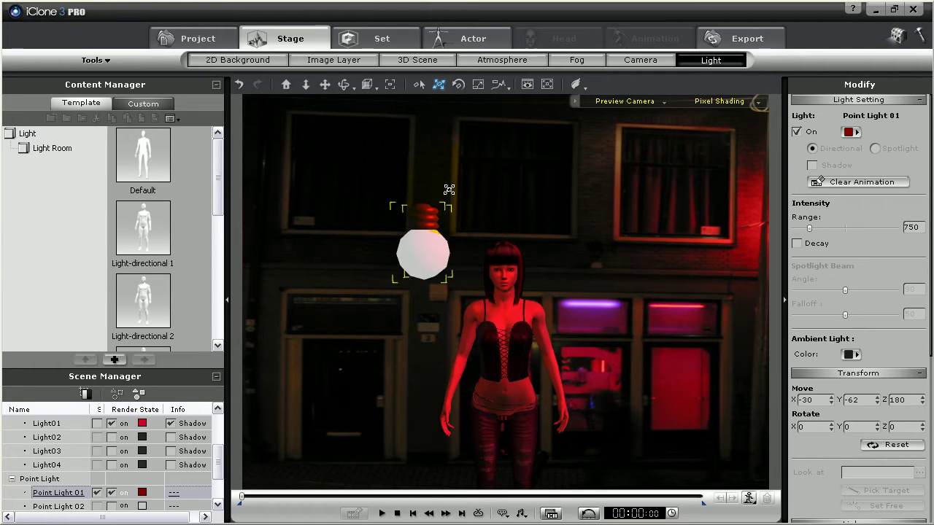
{"action": "left_click_drag", "start_coordinate": [809, 227], "coordinate": [845, 237]}
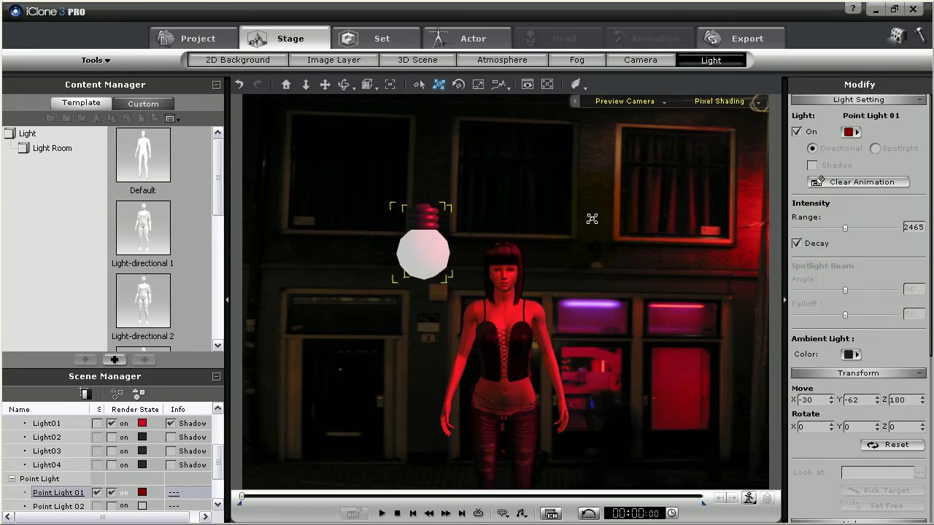
- Turn on Point Light 02 in the scene
{"action": "left_click_drag", "start_coordinate": [217, 441], "coordinate": [216, 490]}
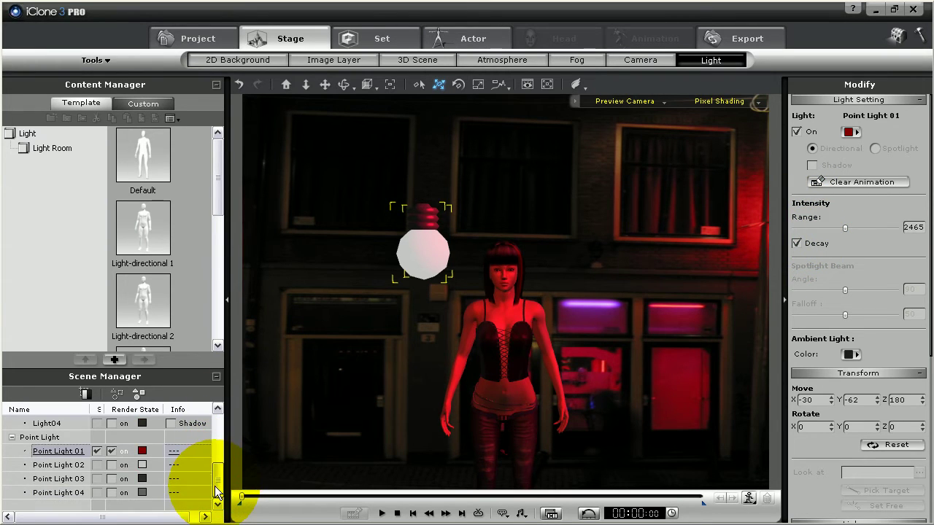
{"action": "left_click", "coordinate": [142, 466]}
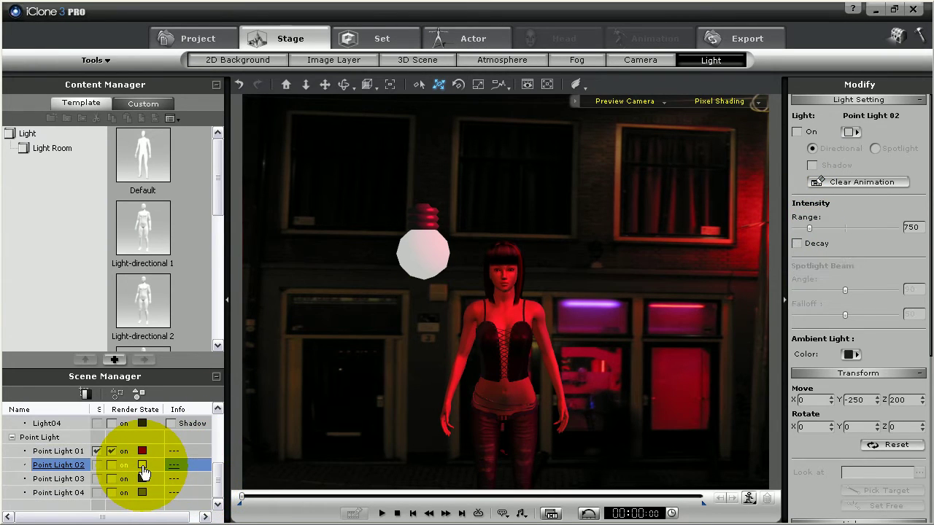
{"action": "left_click", "coordinate": [113, 469]}
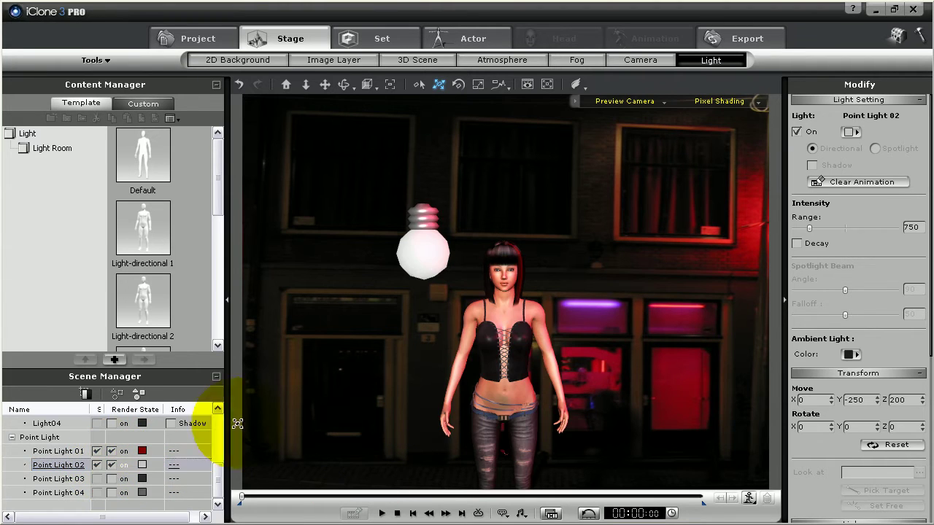
- Move Point Light 02 beside the avatar's shoulder, below Point Light 01, at about X -31, Y 5, Z 150, and deselect it
{"action": "left_click_drag", "start_coordinate": [452, 249], "coordinate": [623, 271]}
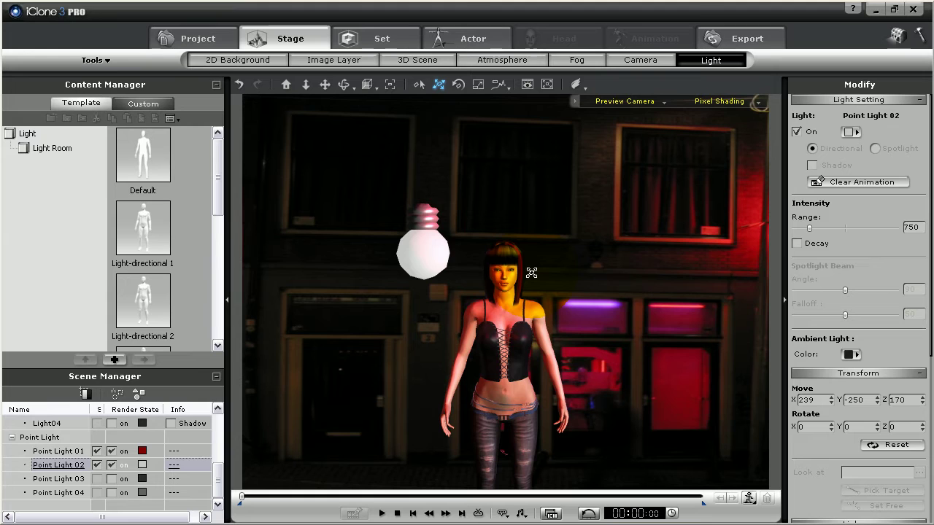
{"action": "left_click", "coordinate": [305, 84]}
{"action": "left_click_drag", "start_coordinate": [336, 208], "coordinate": [369, 167]}
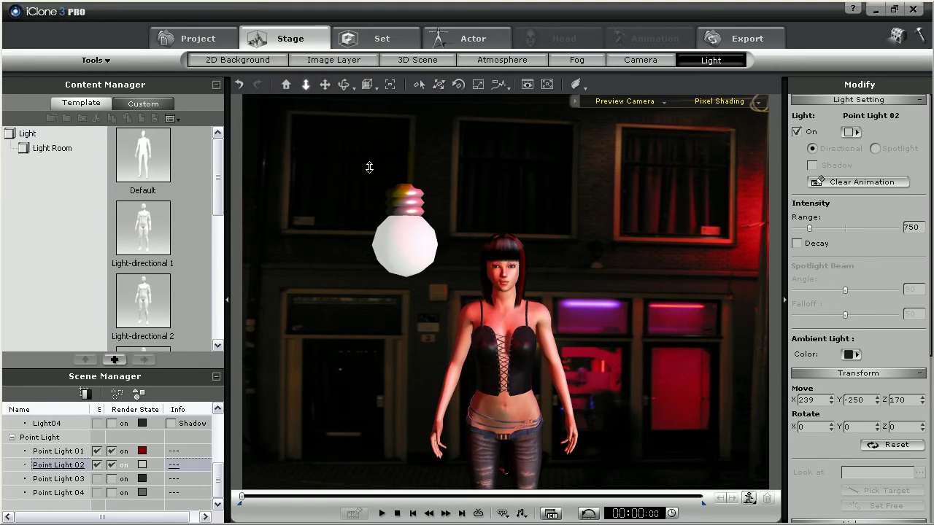
{"action": "left_click", "coordinate": [69, 467]}
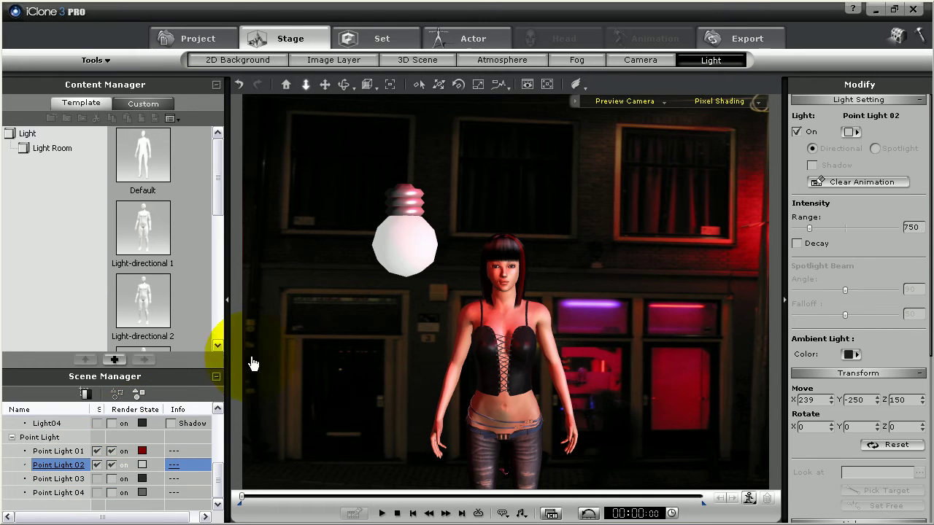
{"action": "left_click", "coordinate": [433, 86]}
{"action": "left_click_drag", "start_coordinate": [569, 181], "coordinate": [305, 181]}
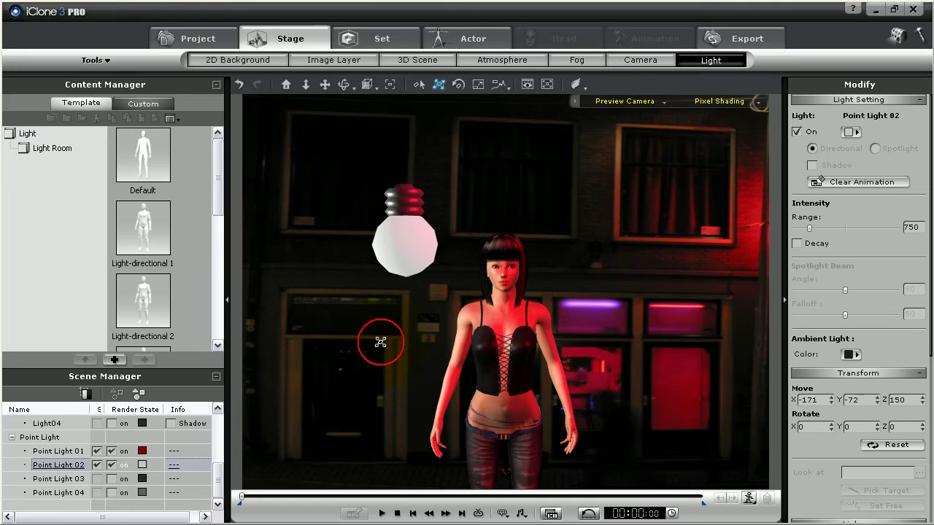
{"action": "left_click_drag", "start_coordinate": [380, 342], "coordinate": [417, 440]}
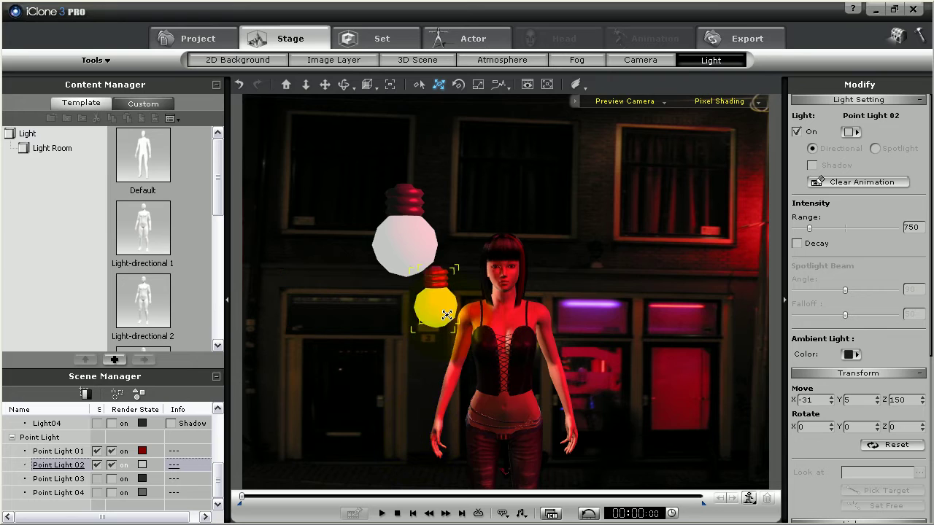
{"action": "left_click", "coordinate": [440, 371]}
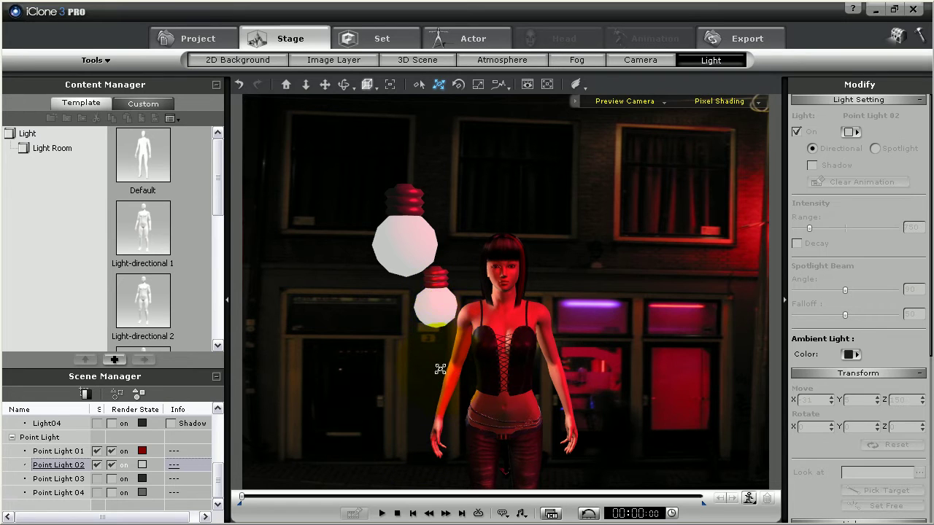
{"action": "left_click", "coordinate": [249, 318]}
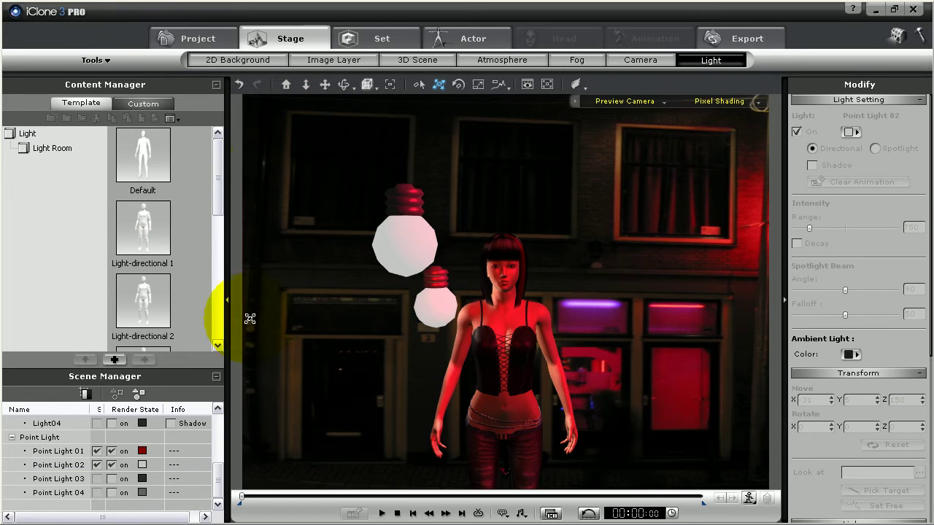
- Set Point Light 02's colour to a light orange by brightening the brown basic colour
{"action": "left_click", "coordinate": [142, 464]}
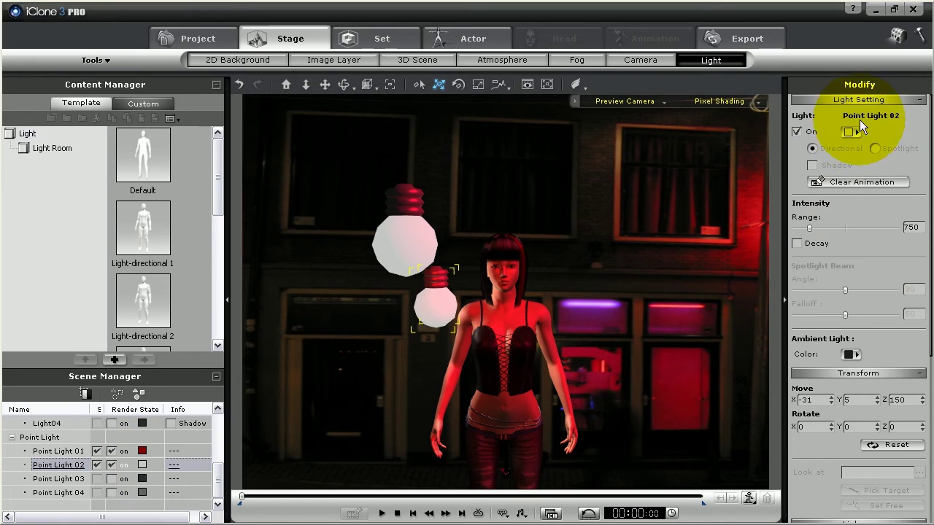
{"action": "left_click", "coordinate": [854, 132]}
{"action": "left_click", "coordinate": [335, 188]}
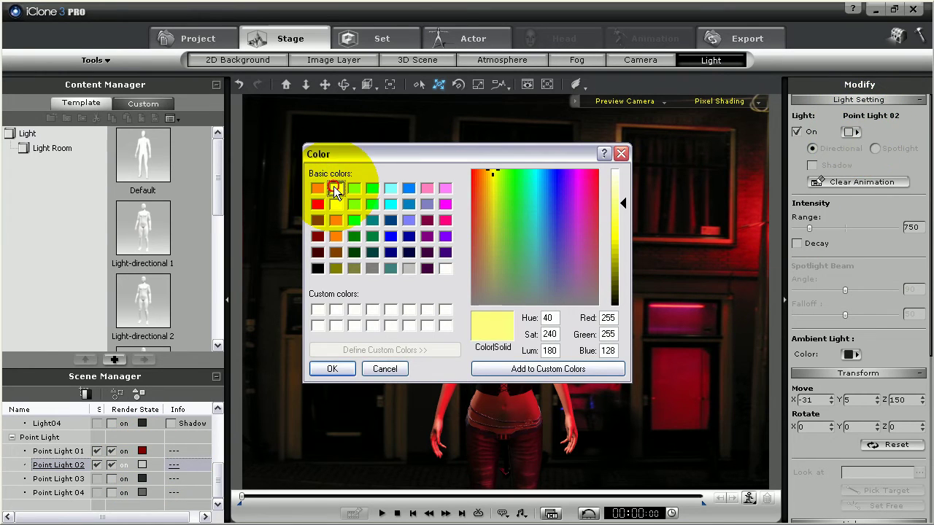
{"action": "left_click", "coordinate": [336, 252]}
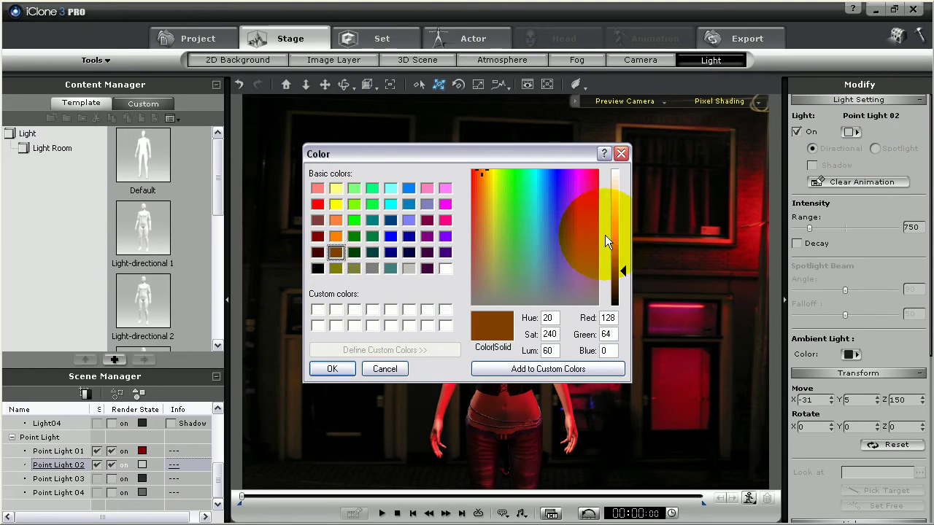
{"action": "left_click", "coordinate": [617, 213]}
{"action": "left_click", "coordinate": [328, 370]}
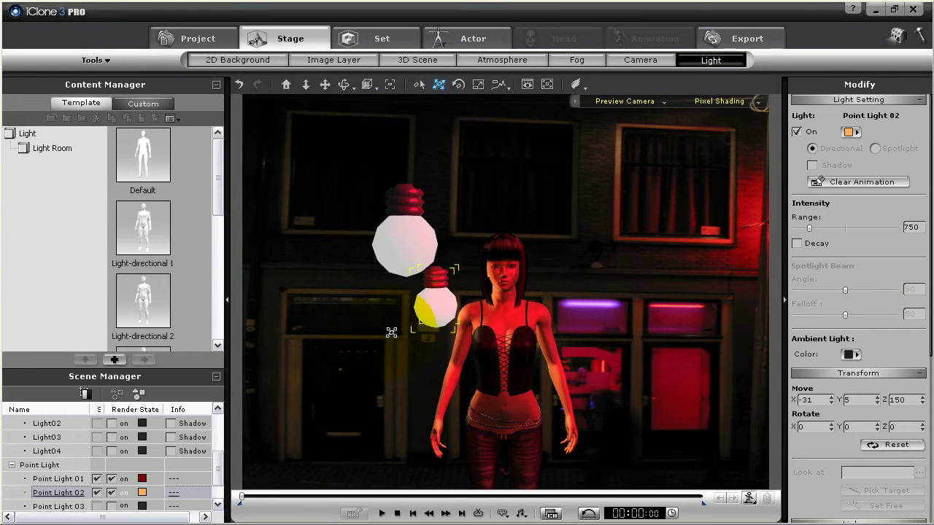
- Shift Point Light 02 slightly to about Y -3, and set its range to 2324 with decay enabled
{"action": "left_click_drag", "start_coordinate": [410, 326], "coordinate": [411, 333]}
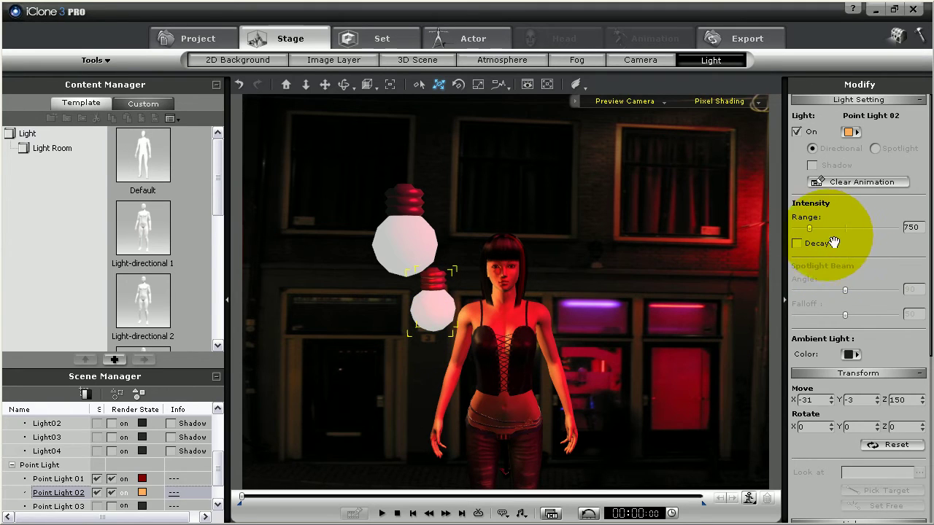
{"action": "left_click_drag", "start_coordinate": [809, 229], "coordinate": [841, 237]}
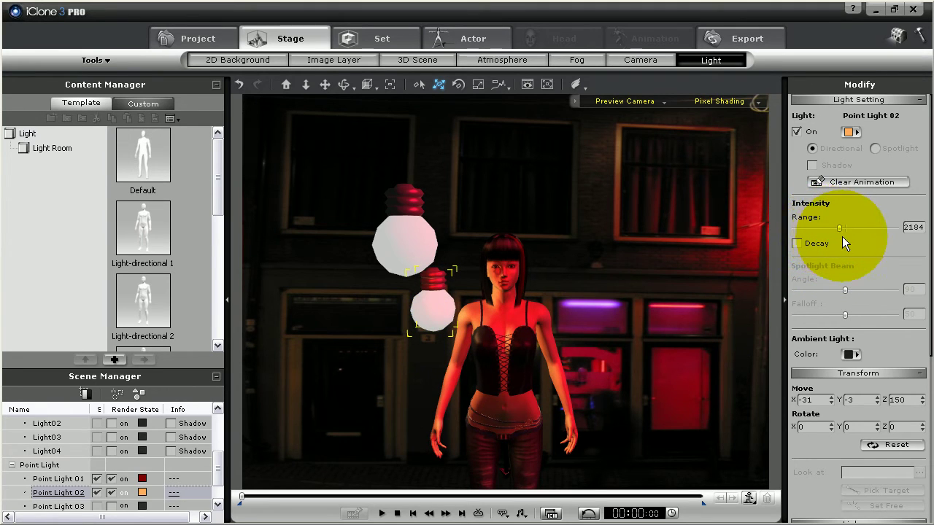
{"action": "left_click", "coordinate": [796, 243]}
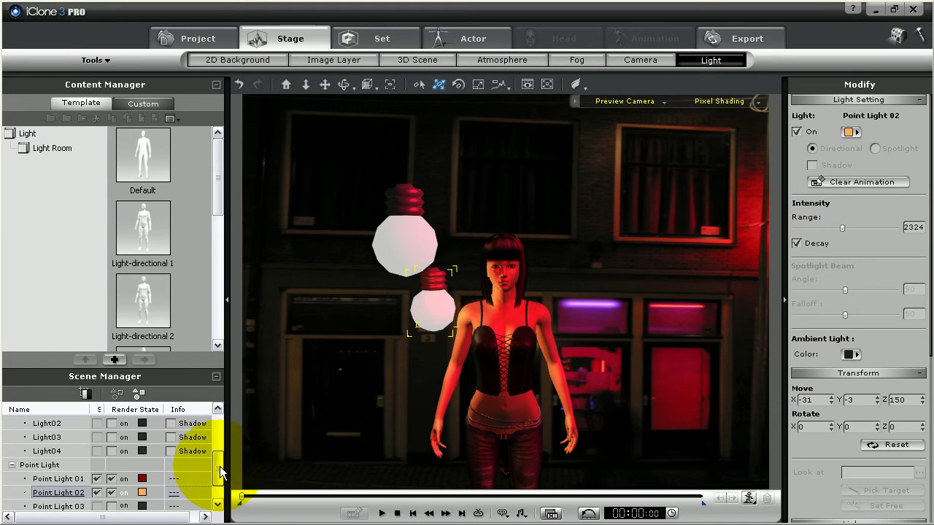
- Turn on Point Light 03 and place it on the avatar's other side at about X 78, Y 52, Z 170
{"action": "scroll", "coordinate": [220, 474], "scroll_direction": "down", "scroll_amount": 2}
{"action": "left_click", "coordinate": [143, 480]}
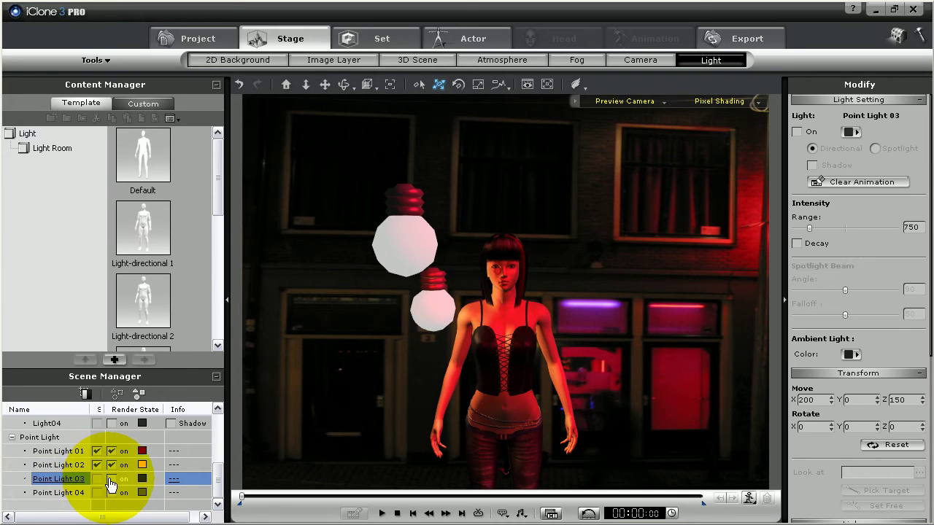
{"action": "left_click", "coordinate": [111, 479]}
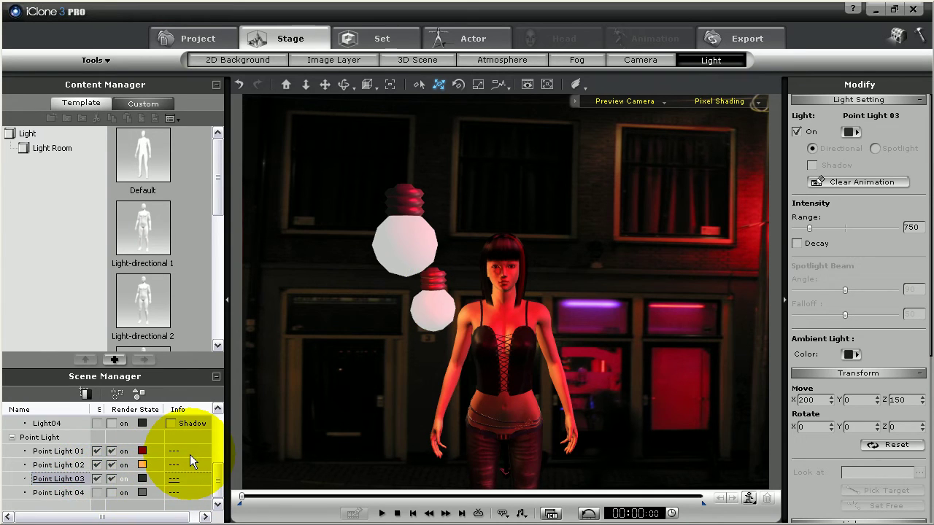
{"action": "left_click", "coordinate": [182, 478]}
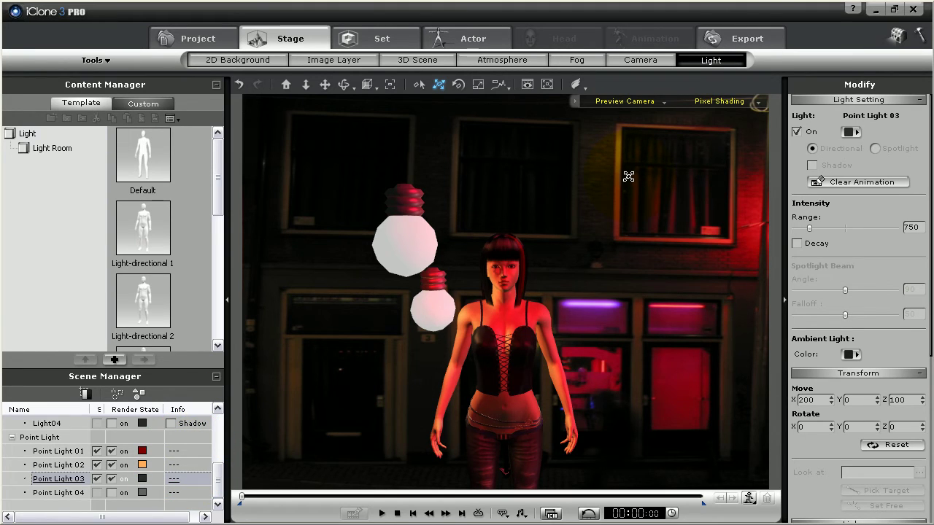
{"action": "left_click_drag", "start_coordinate": [609, 162], "coordinate": [498, 427]}
{"action": "scroll", "coordinate": [499, 426], "scroll_direction": "up", "scroll_amount": 2}
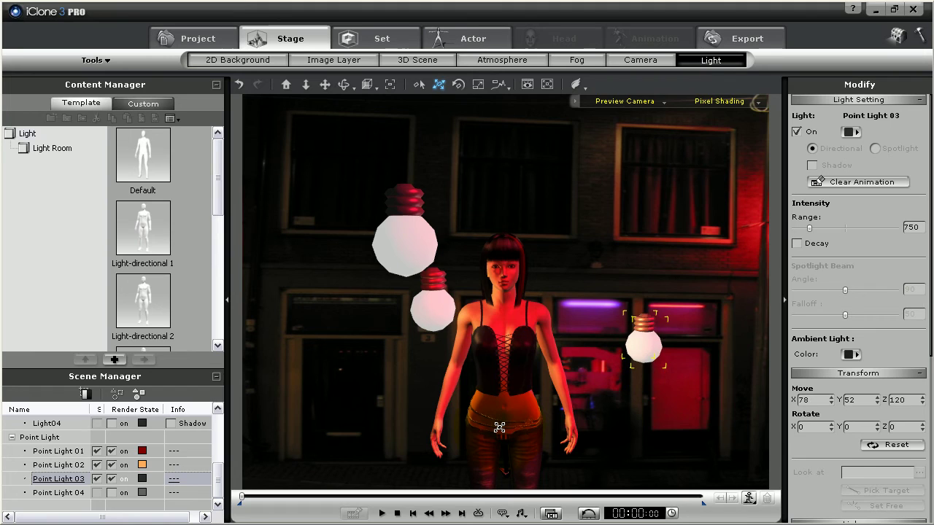
{"action": "scroll", "coordinate": [499, 427], "scroll_direction": "up", "scroll_amount": 4}
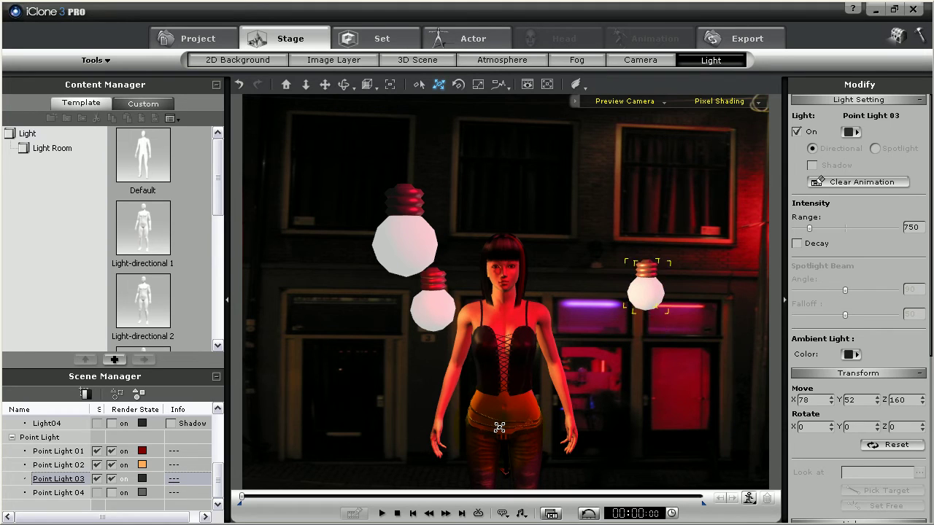
{"action": "left_click_drag", "start_coordinate": [499, 426], "coordinate": [499, 427]}
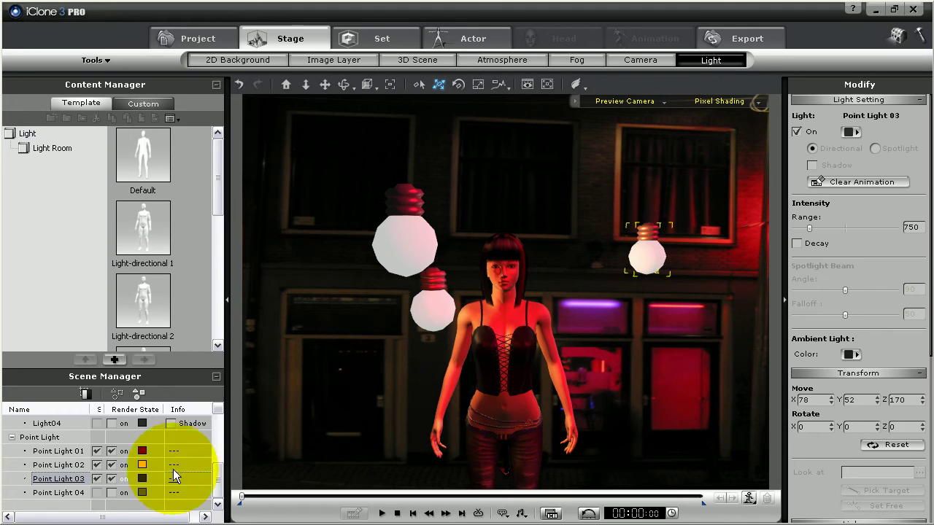
- Set Point Light 03's colour to a bright red of about Red 223, Green 0, Blue 5
{"action": "left_click", "coordinate": [143, 479]}
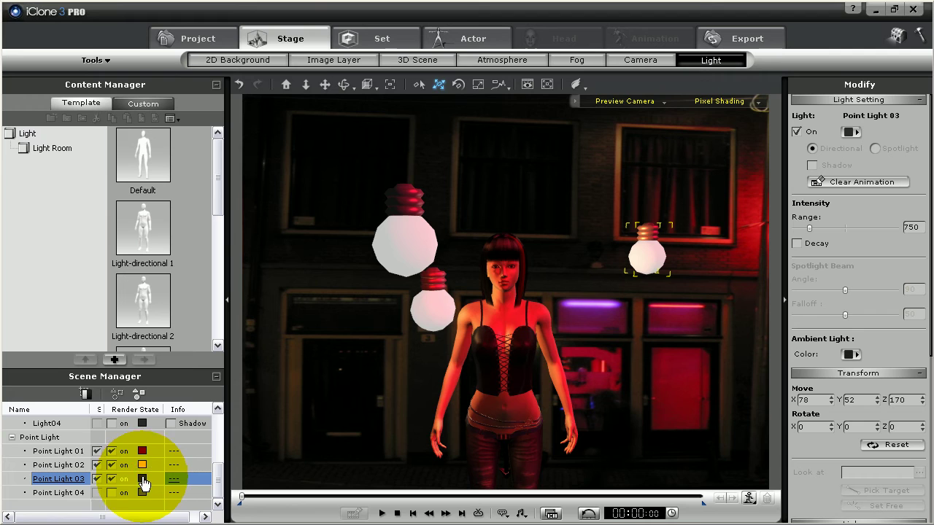
{"action": "left_click", "coordinate": [849, 132]}
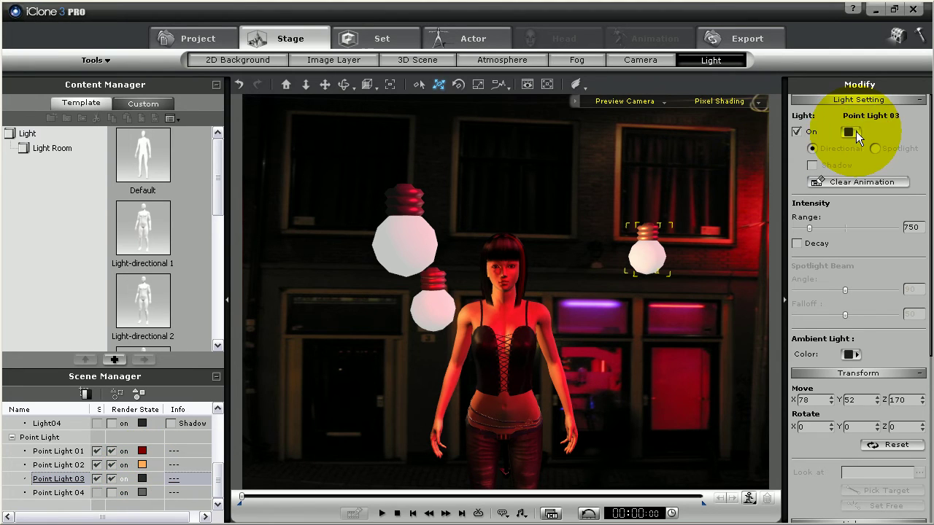
{"action": "left_click_drag", "start_coordinate": [597, 188], "coordinate": [598, 172]}
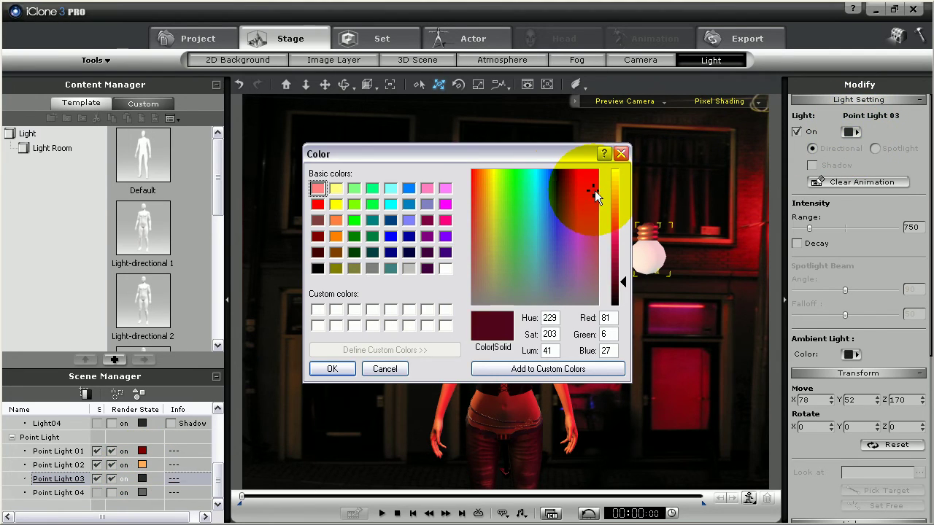
{"action": "left_click_drag", "start_coordinate": [622, 303], "coordinate": [620, 250]}
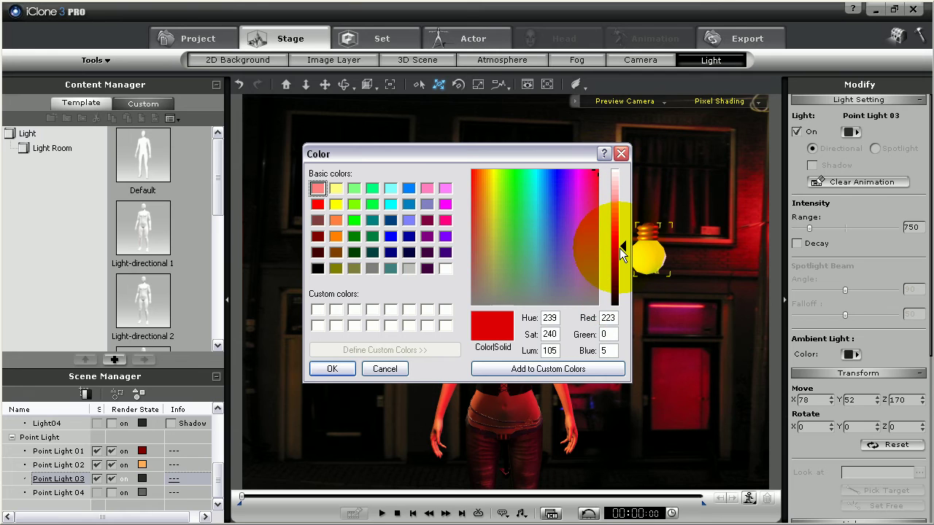
{"action": "left_click", "coordinate": [334, 369]}
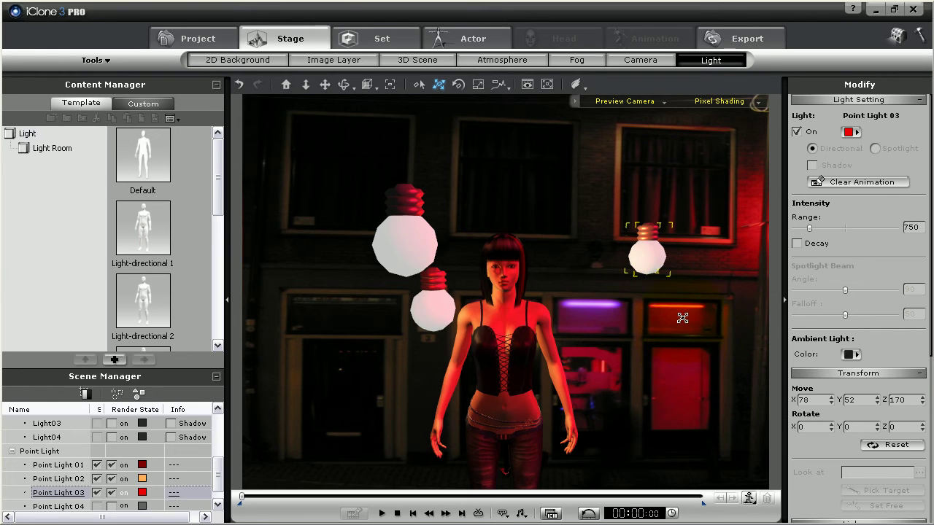
- Move Point Light 03 to about X 96, Y 21, Z 200, and set its range to 5000 with decay enabled
{"action": "left_click_drag", "start_coordinate": [660, 266], "coordinate": [697, 227]}
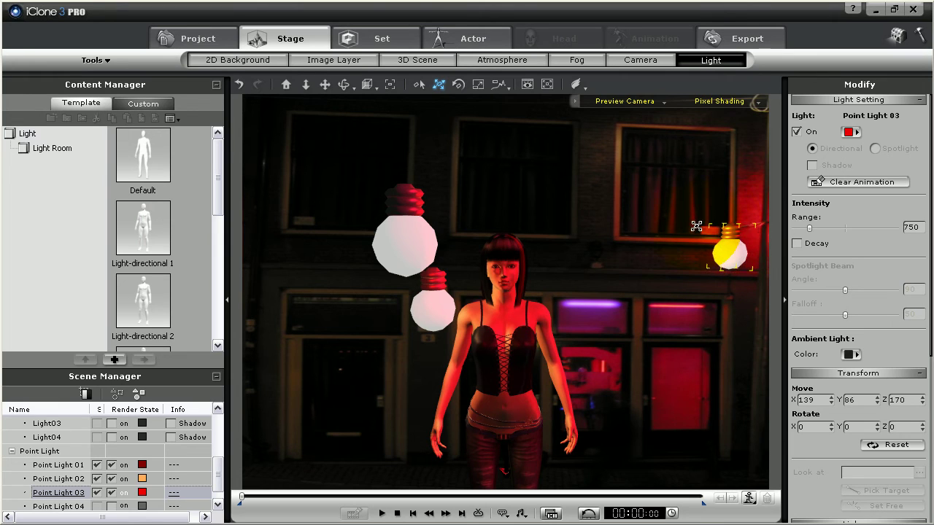
{"action": "left_click_drag", "start_coordinate": [810, 226], "coordinate": [914, 241]}
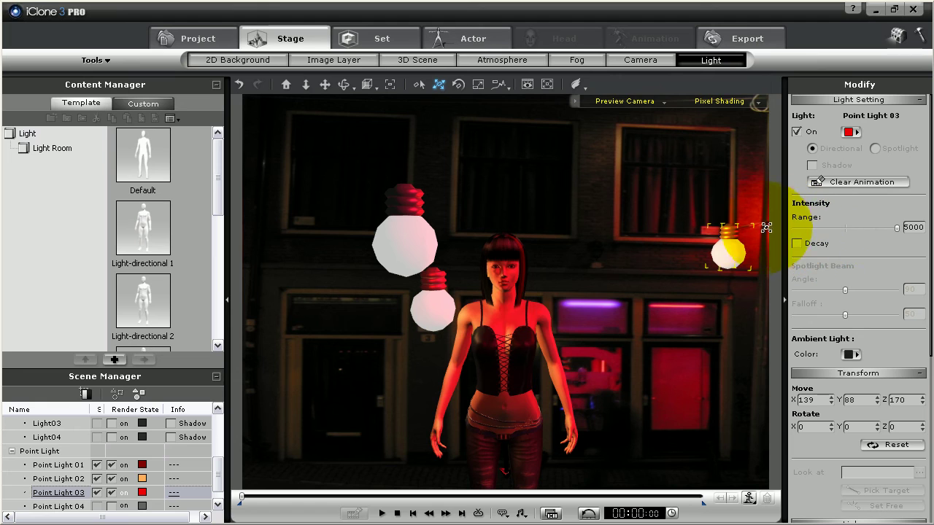
{"action": "left_click_drag", "start_coordinate": [752, 225], "coordinate": [749, 180]}
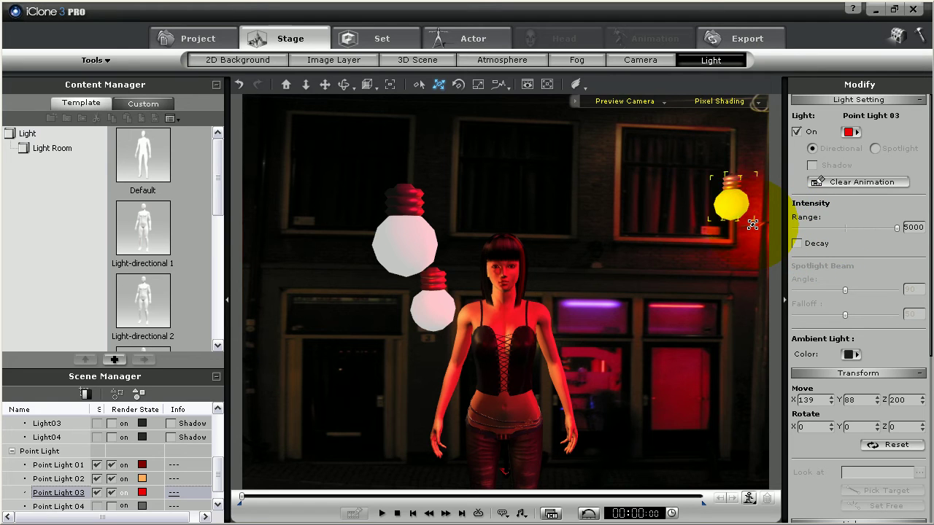
{"action": "left_click_drag", "start_coordinate": [706, 214], "coordinate": [623, 276]}
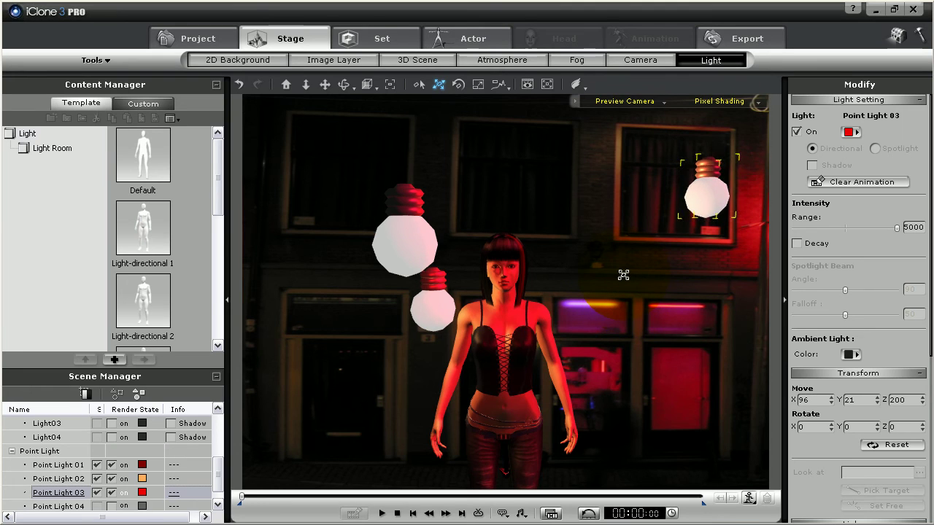
{"action": "left_click", "coordinate": [796, 245]}
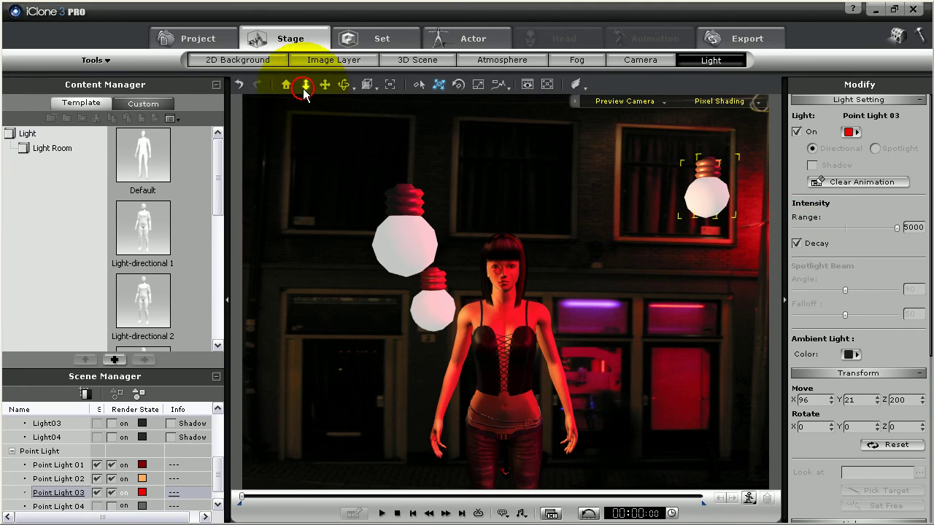
- Hide the bulb markers of Point Lights 01, 02 and 03 while keeping the lights on
{"action": "left_click", "coordinate": [96, 466]}
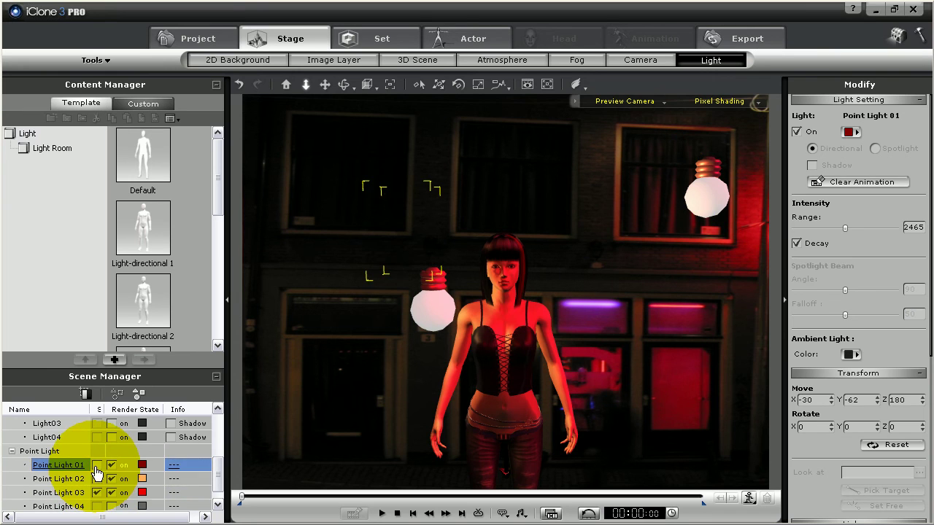
{"action": "left_click", "coordinate": [96, 479]}
{"action": "left_click", "coordinate": [96, 478]}
{"action": "left_click", "coordinate": [98, 492]}
{"action": "left_click", "coordinate": [97, 493]}
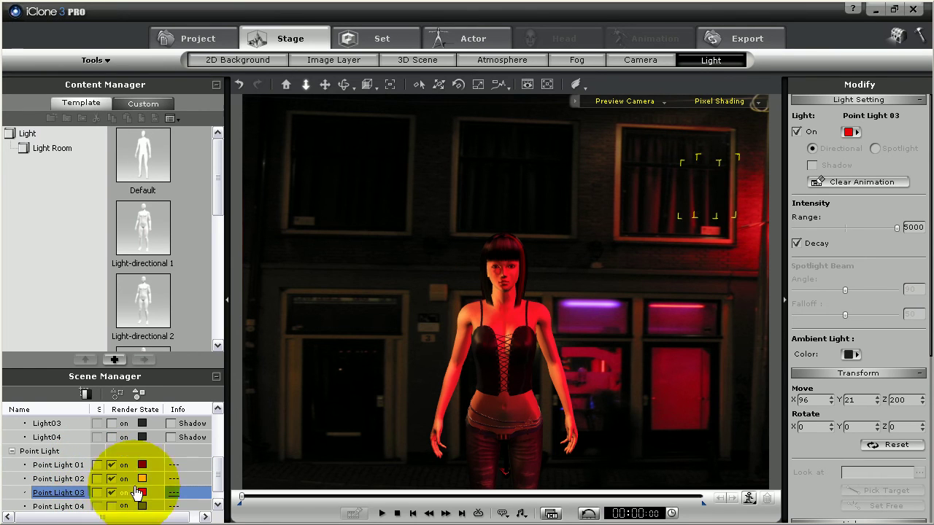
- Frame the avatar's head and shoulders closely, play the animation to check the lighting, and return to the start
{"action": "scroll", "coordinate": [390, 392], "scroll_direction": "up", "scroll_amount": 5}
{"action": "scroll", "coordinate": [391, 379], "scroll_direction": "up", "scroll_amount": 5}
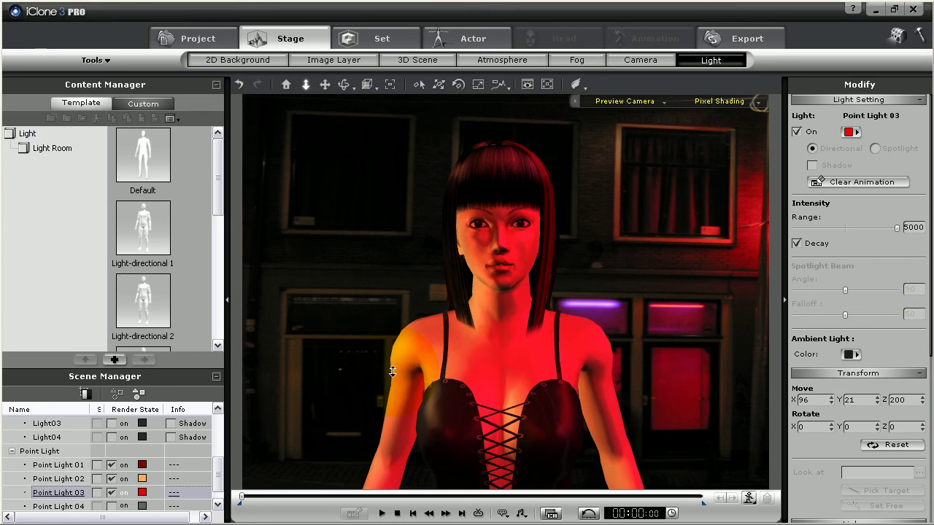
{"action": "scroll", "coordinate": [392, 379], "scroll_direction": "up", "scroll_amount": 3}
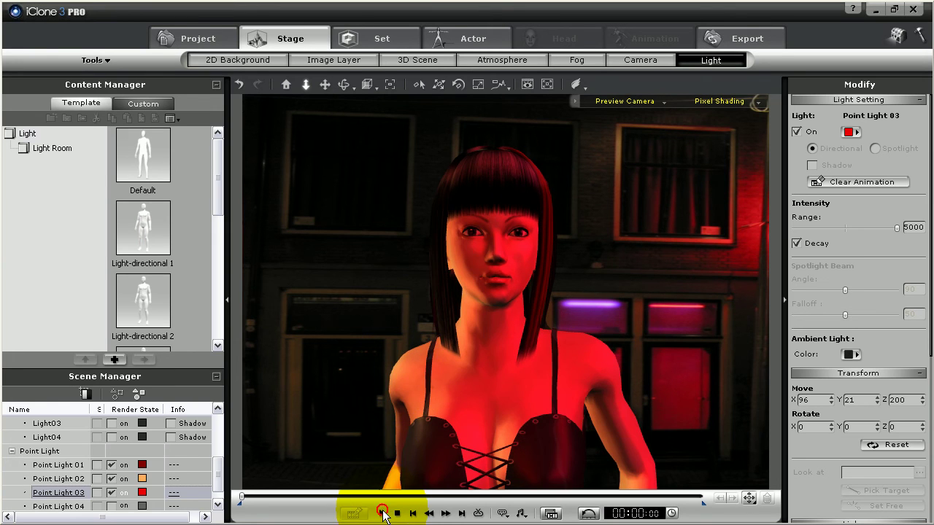
{"action": "left_click", "coordinate": [382, 512]}
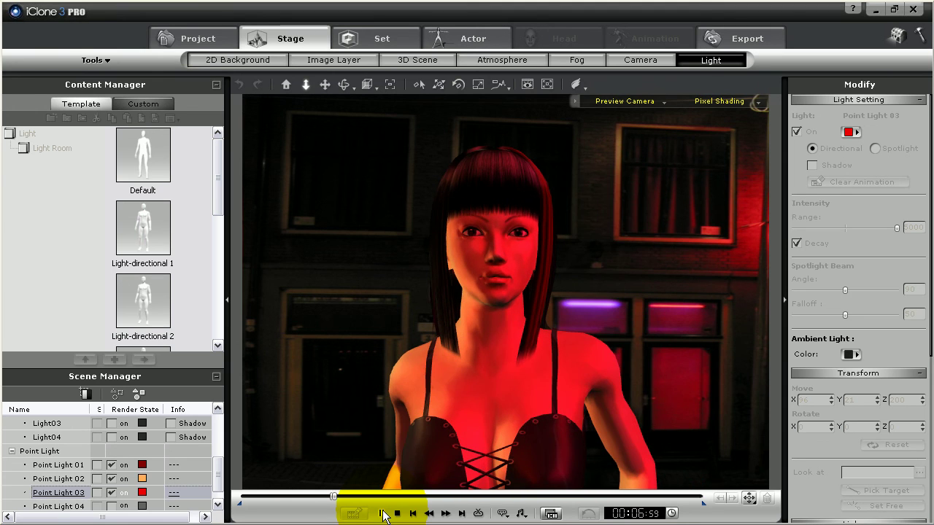
{"action": "left_click", "coordinate": [381, 513]}
{"action": "left_click", "coordinate": [413, 513]}
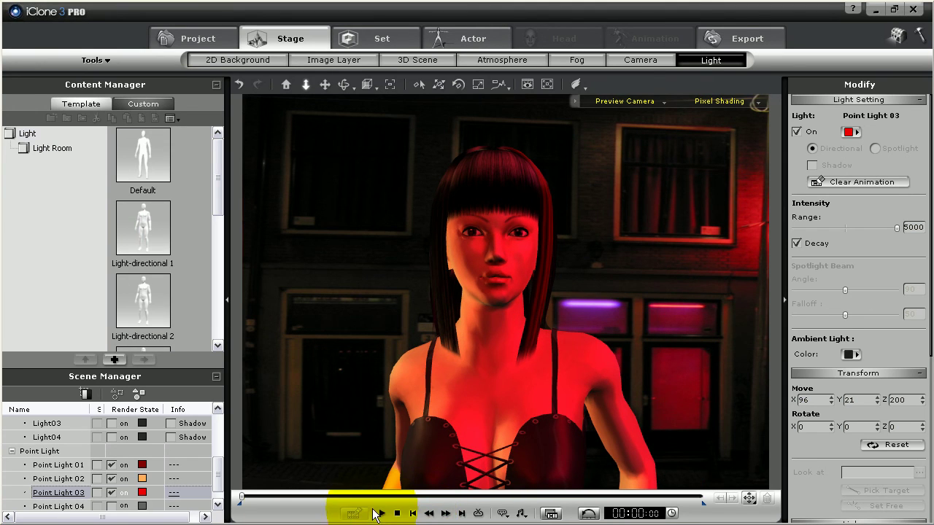
- Turn off Point Lights 03, 02 and 01
{"action": "left_click", "coordinate": [111, 492]}
{"action": "left_click", "coordinate": [111, 479]}
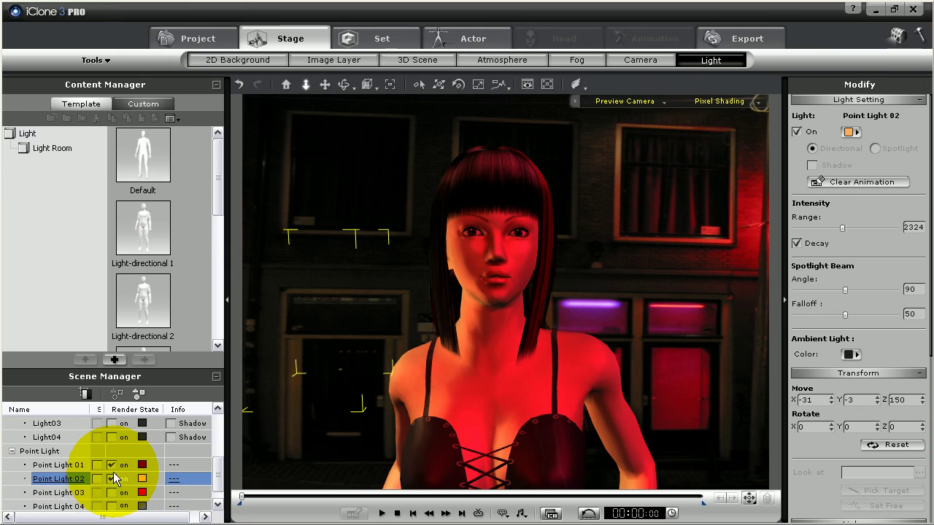
{"action": "left_click", "coordinate": [111, 465]}
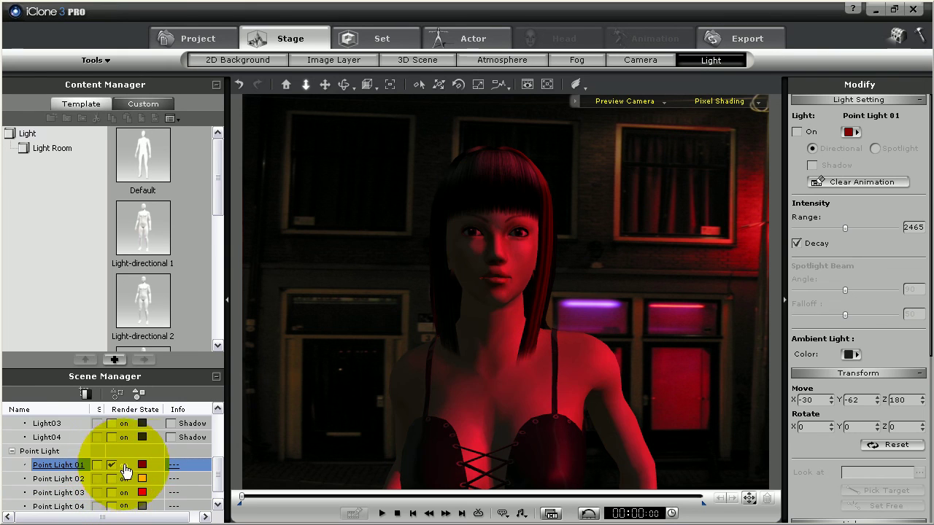
- Change the colour of directional Light01 to pure white
{"action": "left_click", "coordinate": [218, 458]}
{"action": "left_click_drag", "start_coordinate": [219, 458], "coordinate": [219, 448]}
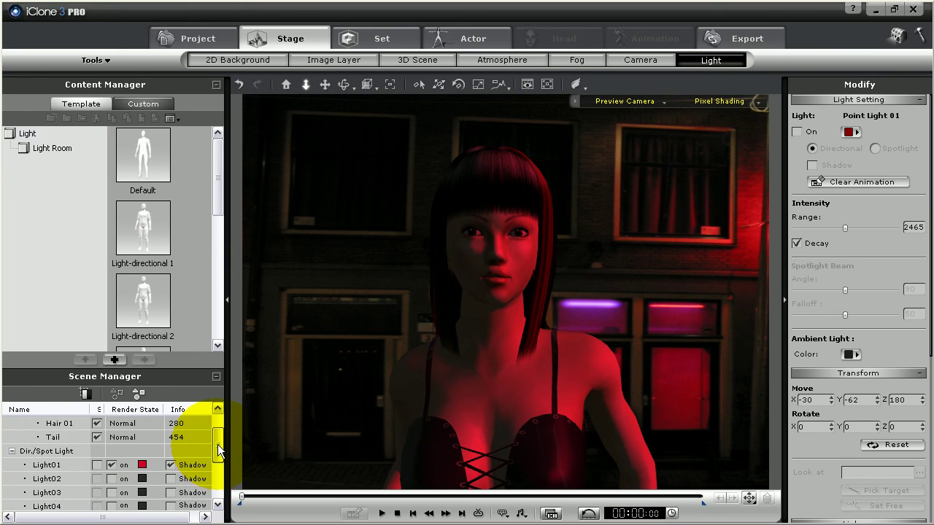
{"action": "left_click", "coordinate": [140, 466]}
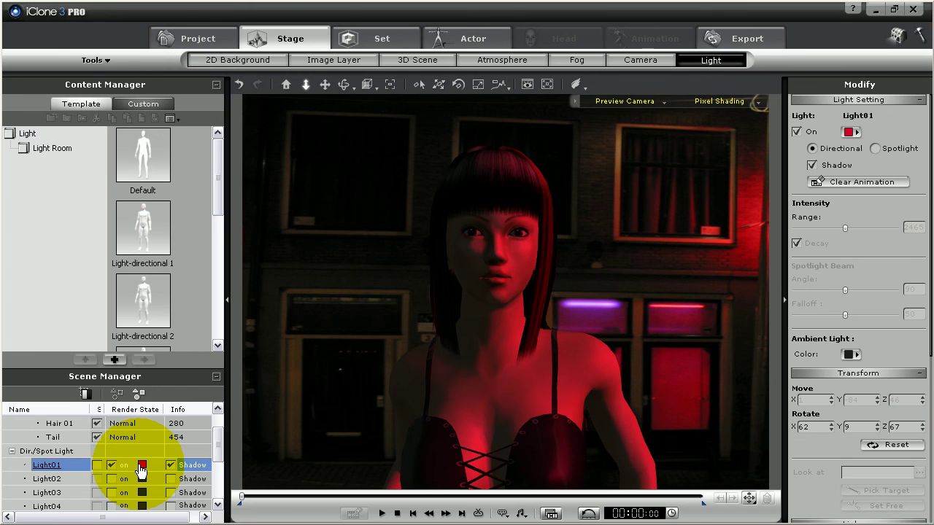
{"action": "left_click", "coordinate": [851, 132]}
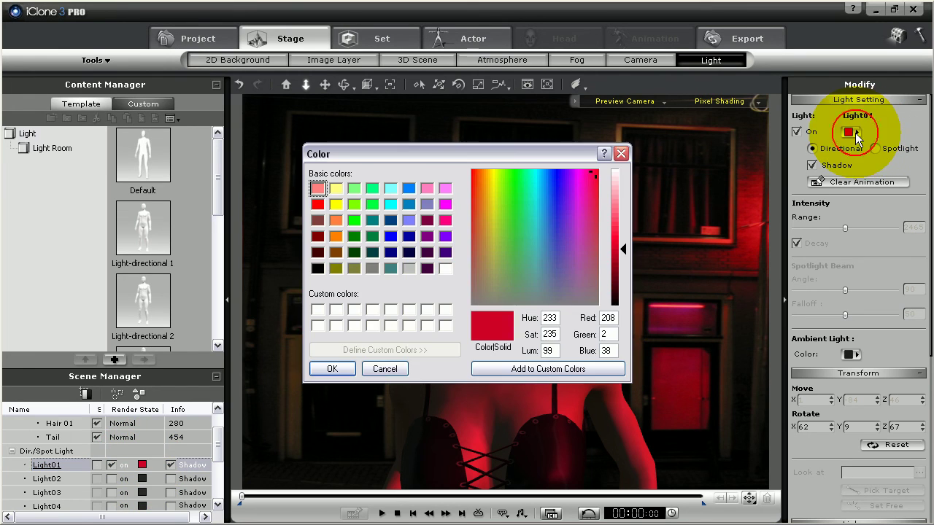
{"action": "left_click", "coordinate": [617, 171]}
{"action": "left_click", "coordinate": [332, 370]}
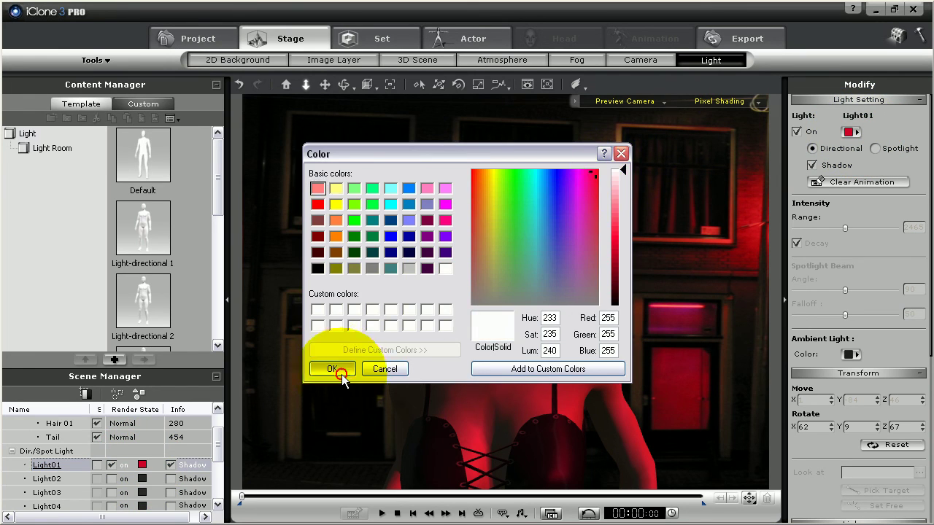